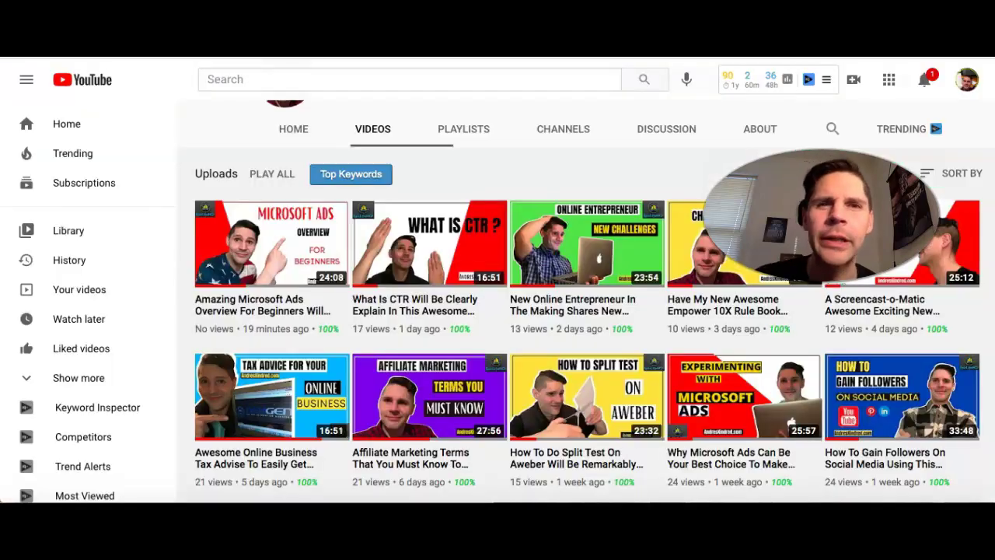
Look through the channel's uploaded videos down to the oldest ones and return to the newest.
scroll(589, 342, "up", 1)
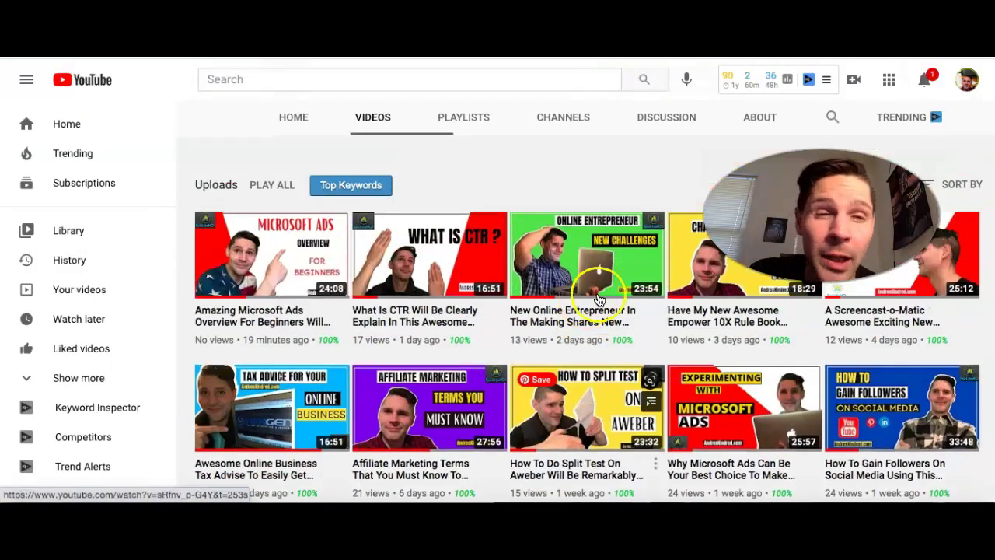
scroll(543, 387, "down", 5)
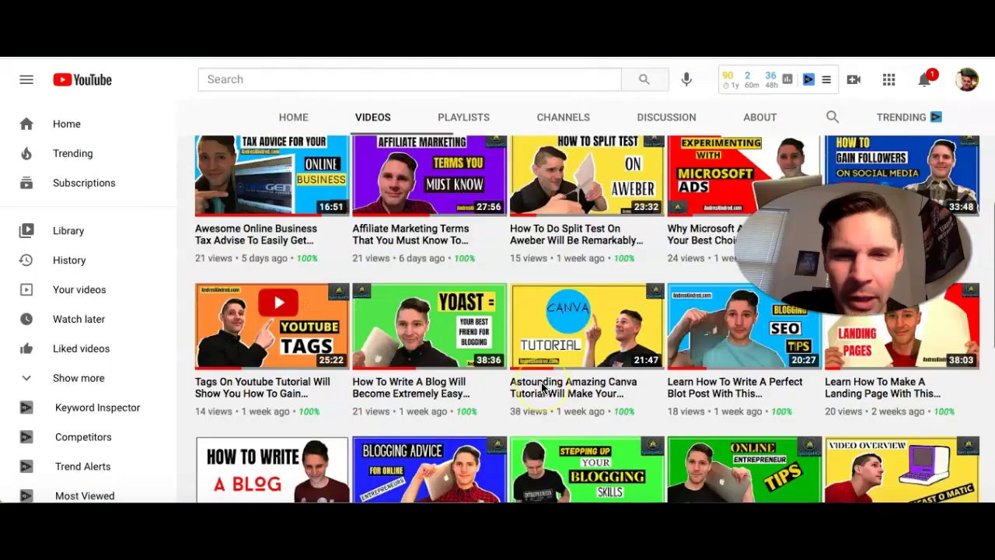
scroll(543, 387, "down", 4)
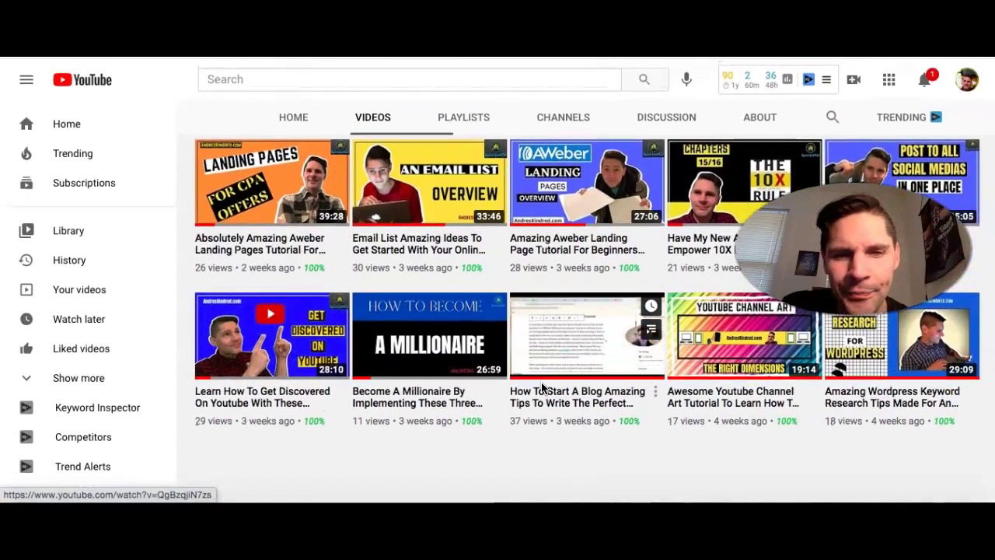
scroll(542, 388, "down", 5)
scroll(541, 388, "down", 5)
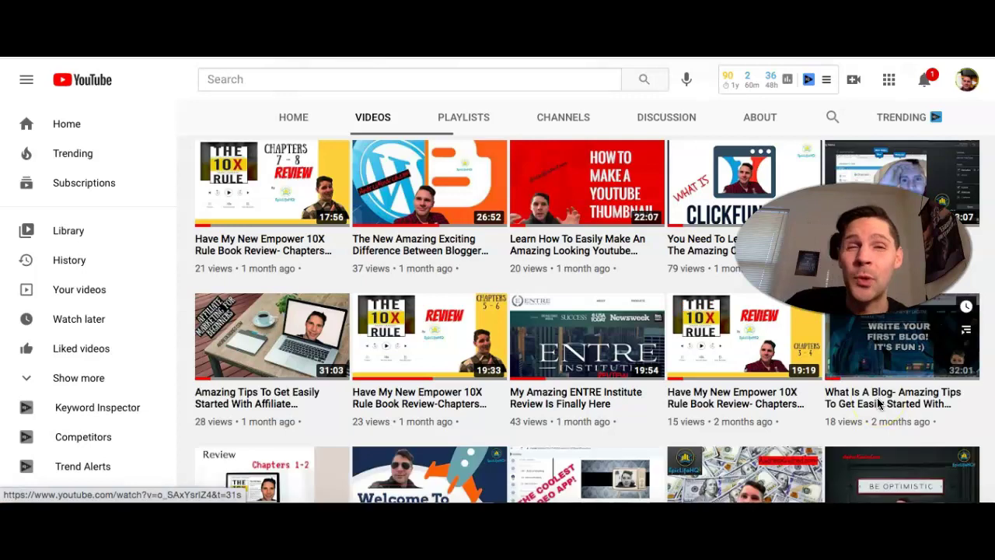
scroll(631, 315, "down", 10)
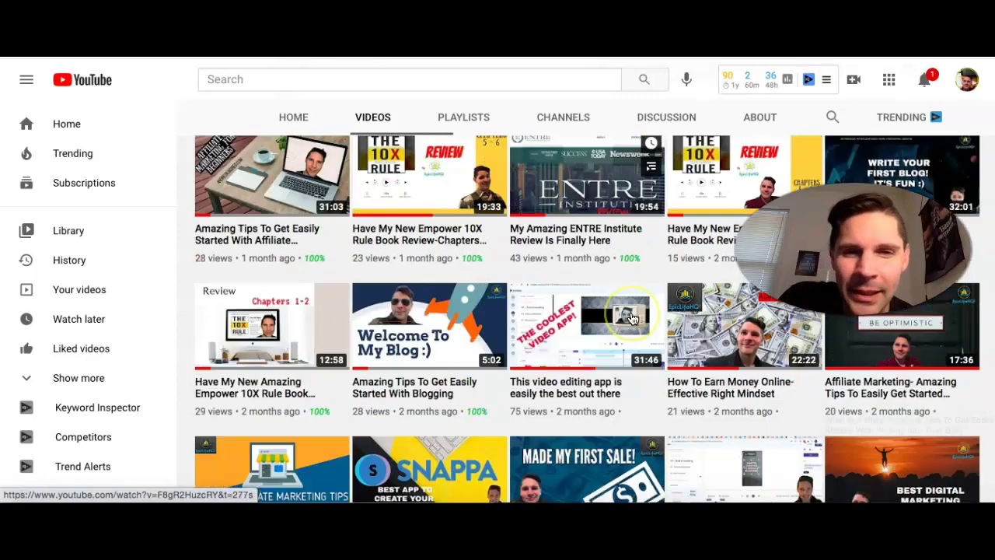
mouse_move(633, 292)
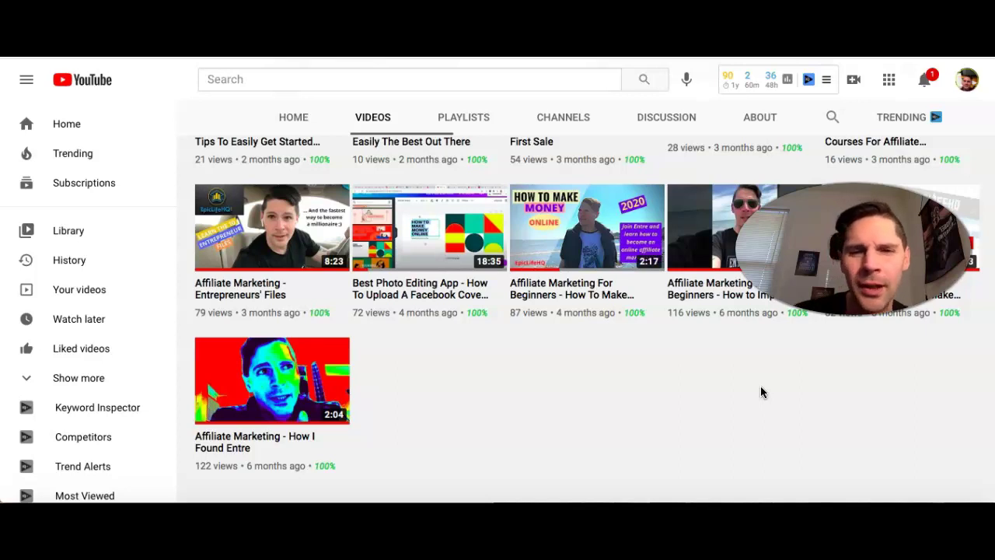
left_click(332, 356)
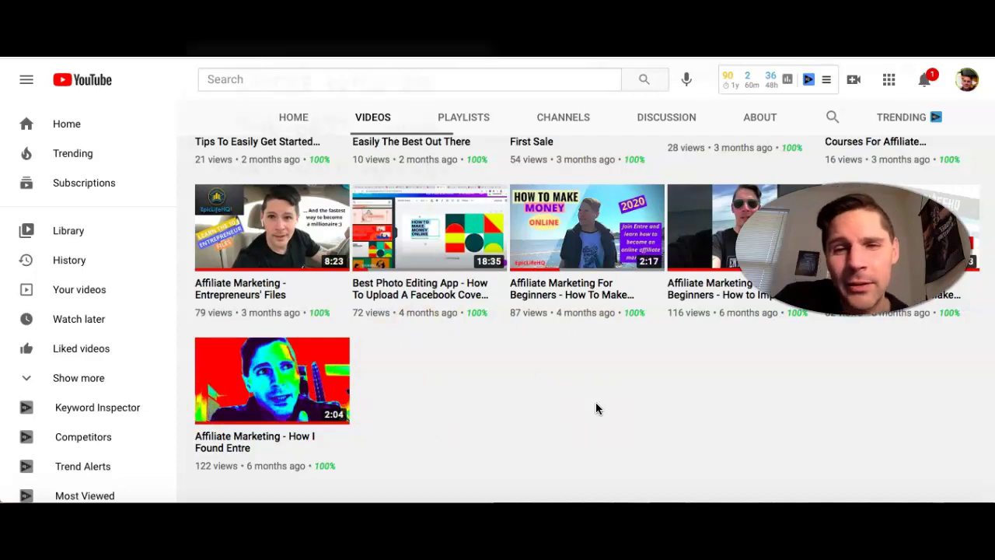
scroll(539, 318, "up", 10)
scroll(541, 332, "up", 5)
scroll(541, 332, "down", 14)
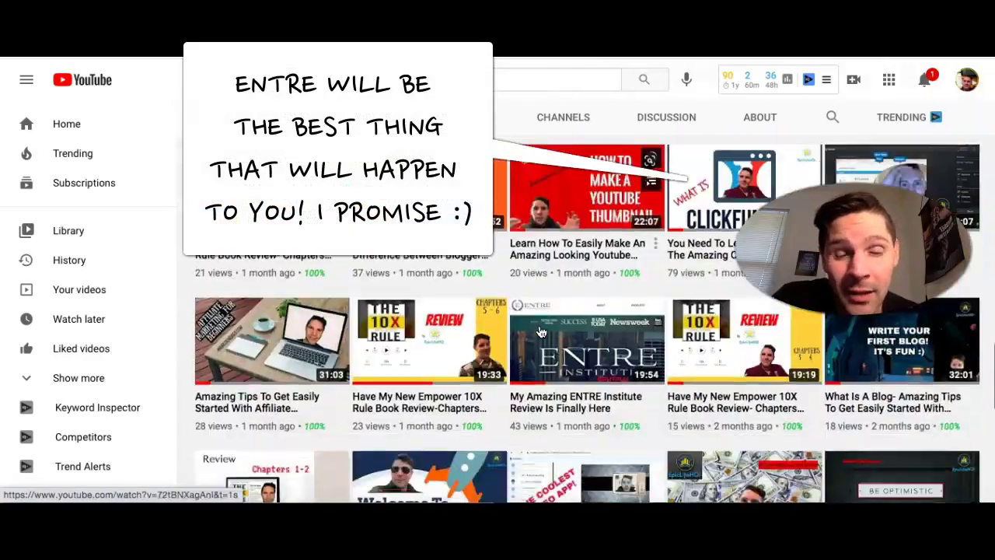
scroll(541, 332, "down", 10)
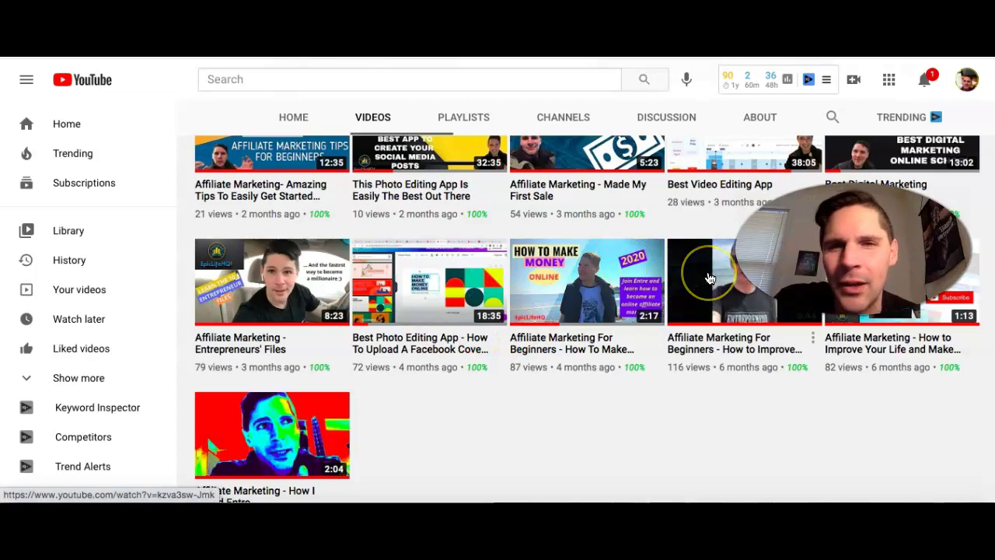
scroll(709, 278, "up", 20)
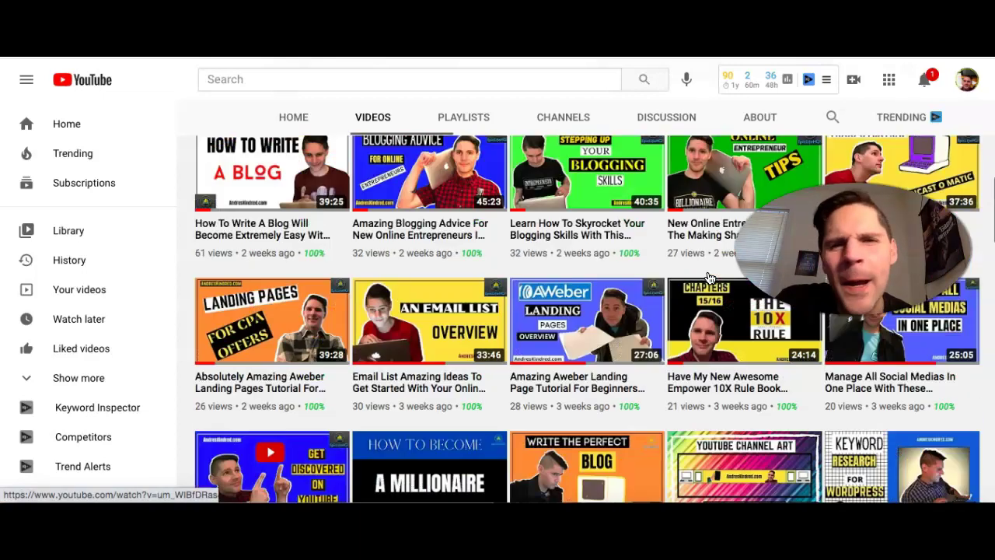
scroll(628, 245, "up", 5)
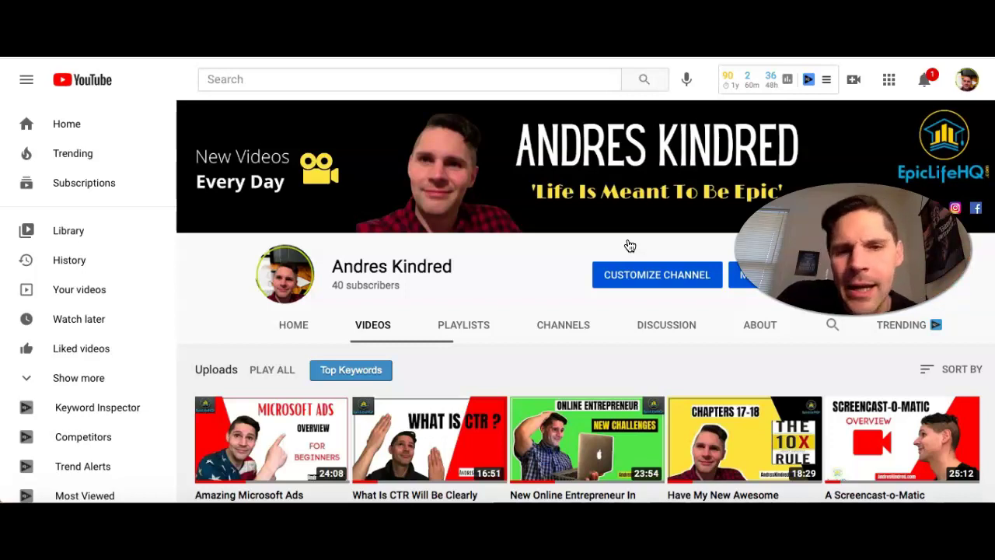
Find the upload "This video editing app is easily the best out there", open it and pause its playback.
scroll(564, 315, "down", 3)
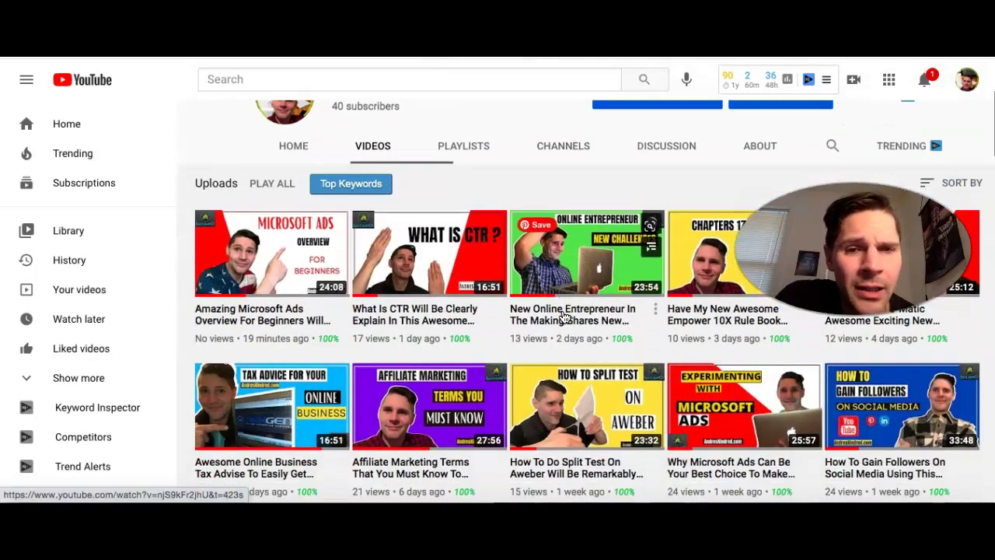
scroll(595, 283, "down", 8)
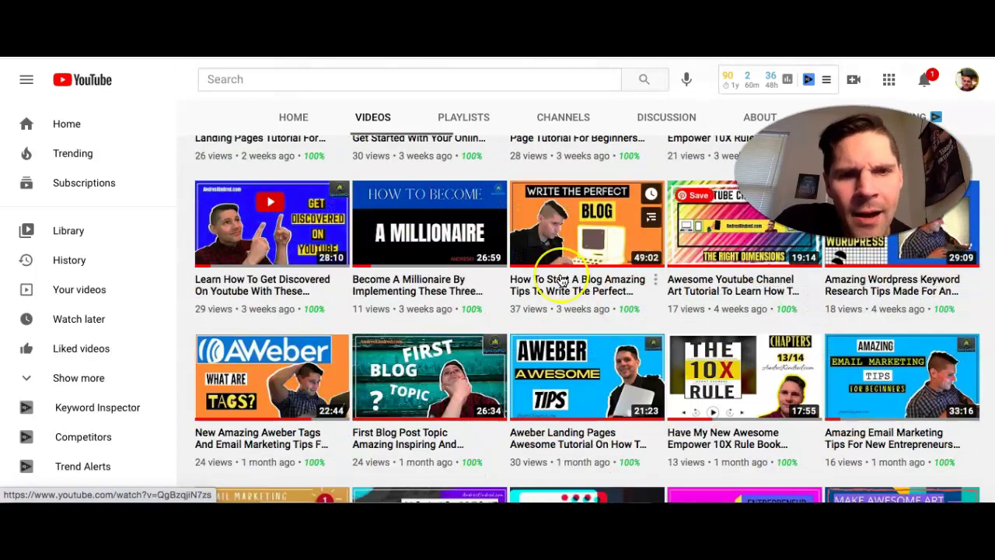
scroll(562, 279, "down", 1)
scroll(562, 280, "down", 5)
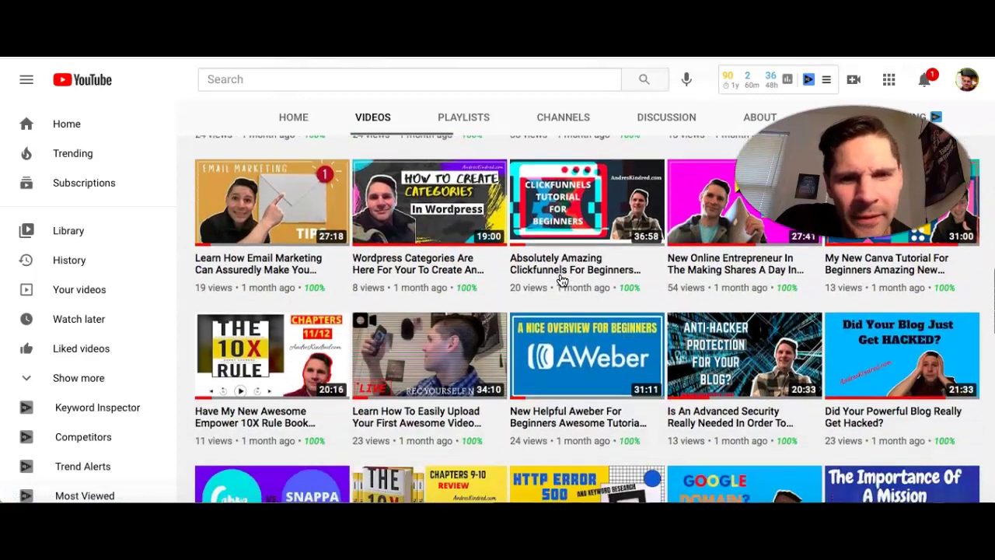
scroll(562, 279, "down", 5)
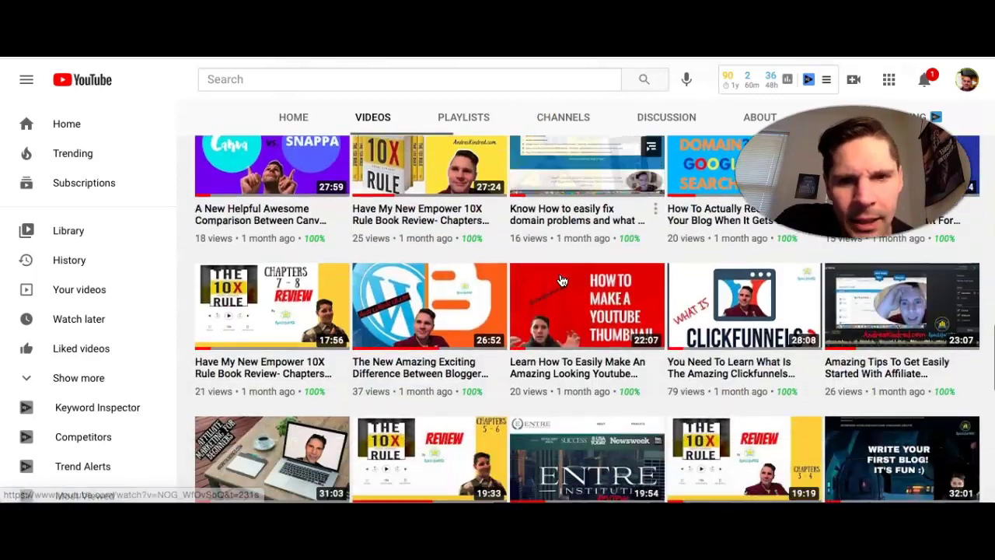
scroll(562, 280, "down", 3)
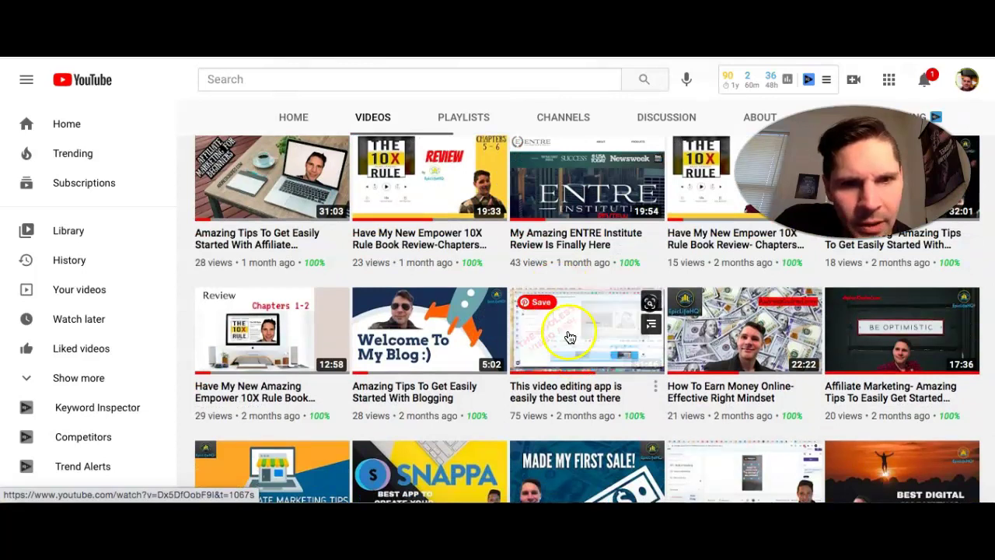
left_click(592, 335)
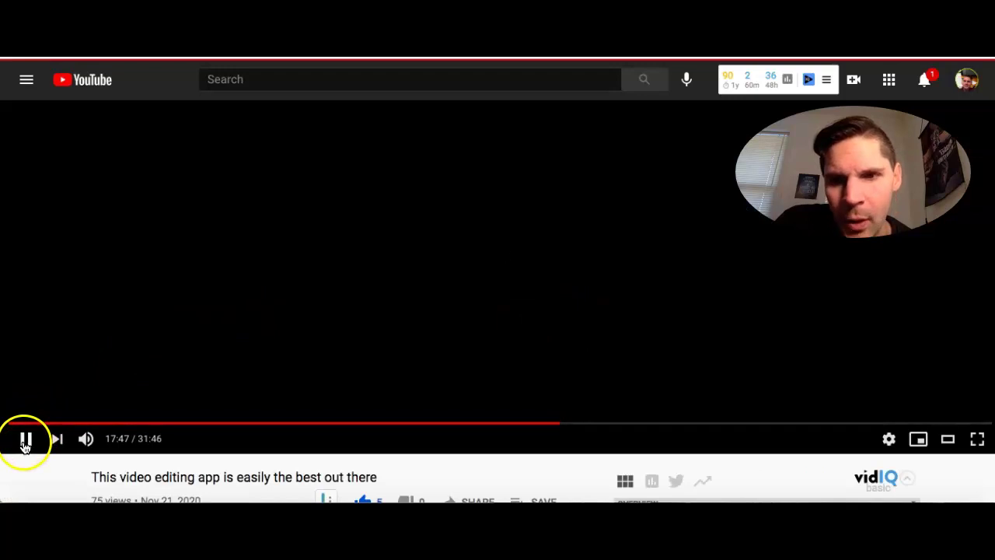
left_click(24, 440)
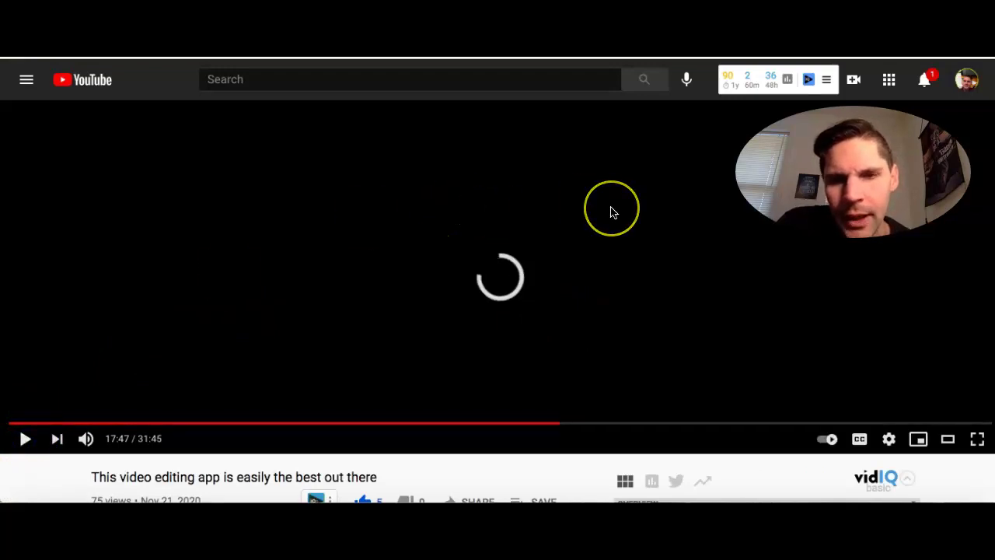
Expand the video's full description and examine its text, including the InVideo free trial link.
scroll(611, 208, "down", 2)
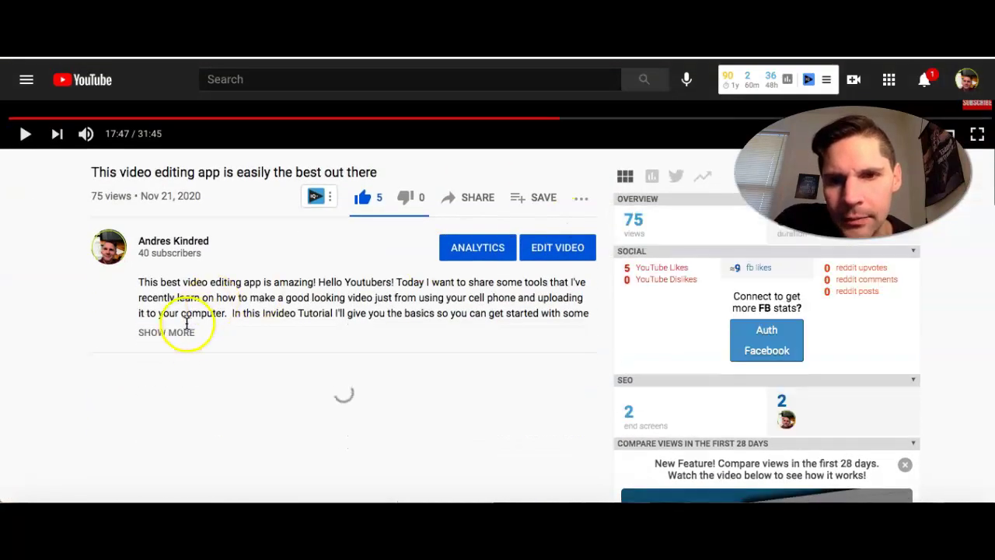
left_click(180, 335)
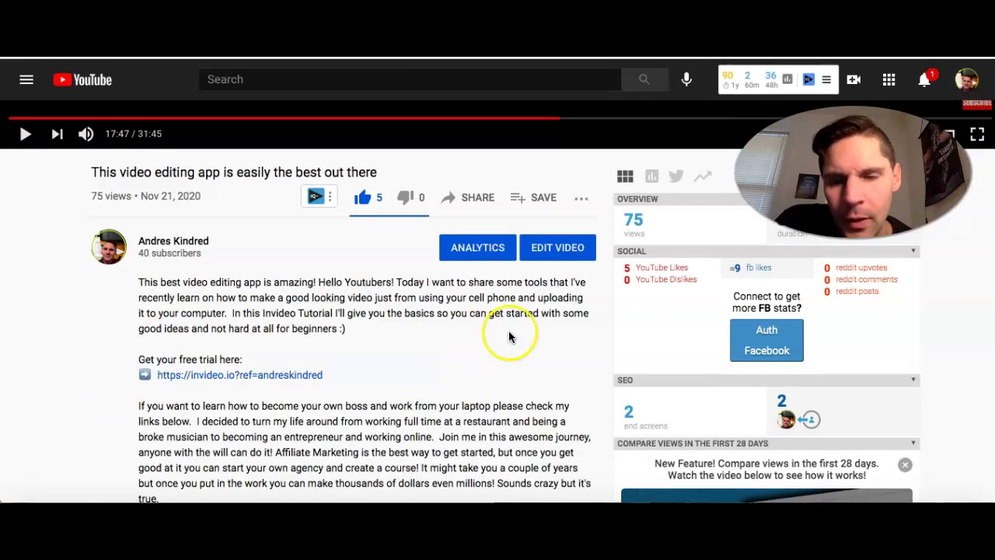
scroll(497, 336, "up", 2)
scroll(518, 338, "up", 2)
scroll(518, 334, "down", 3)
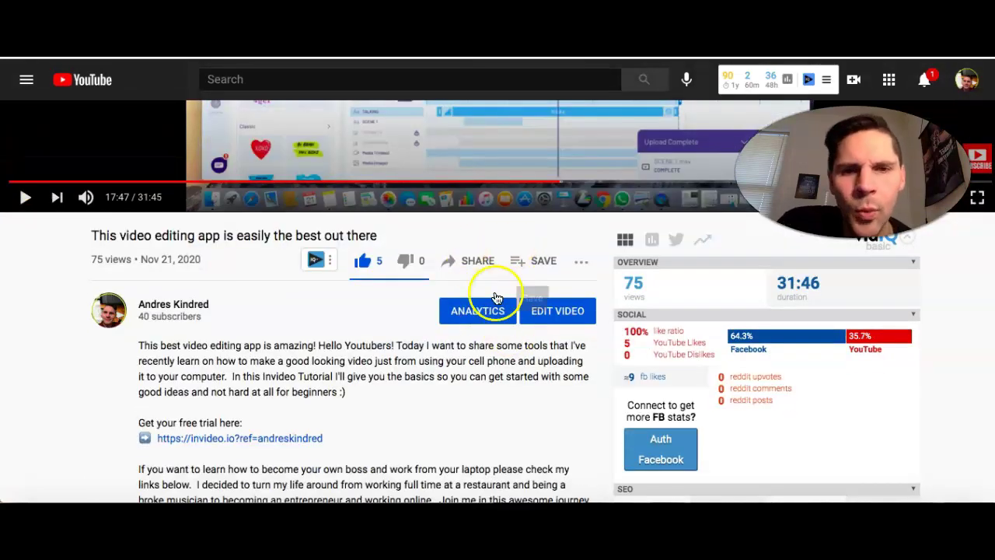
scroll(376, 303, "up", 3)
scroll(372, 339, "down", 2)
scroll(373, 339, "up", 2)
scroll(372, 340, "down", 1)
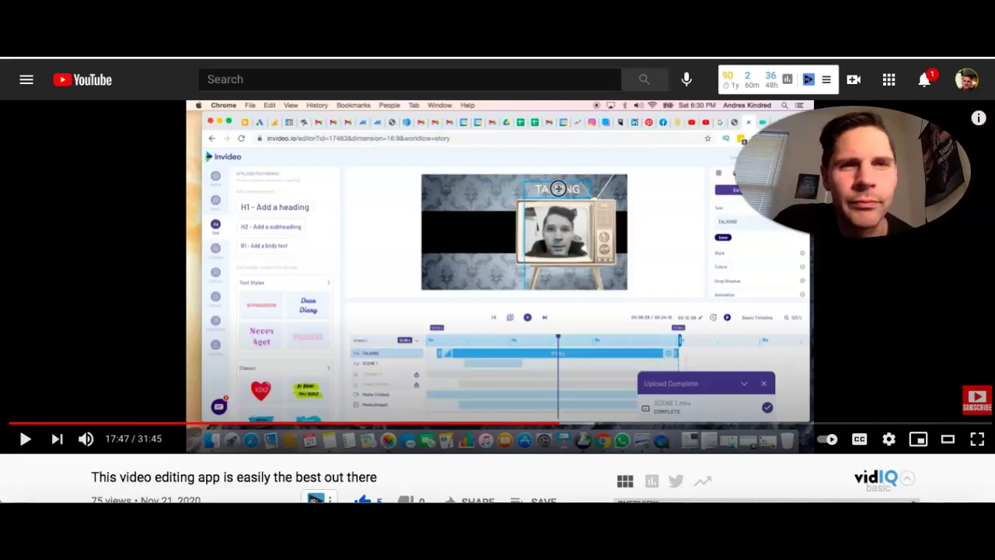
scroll(506, 272, "down", 6)
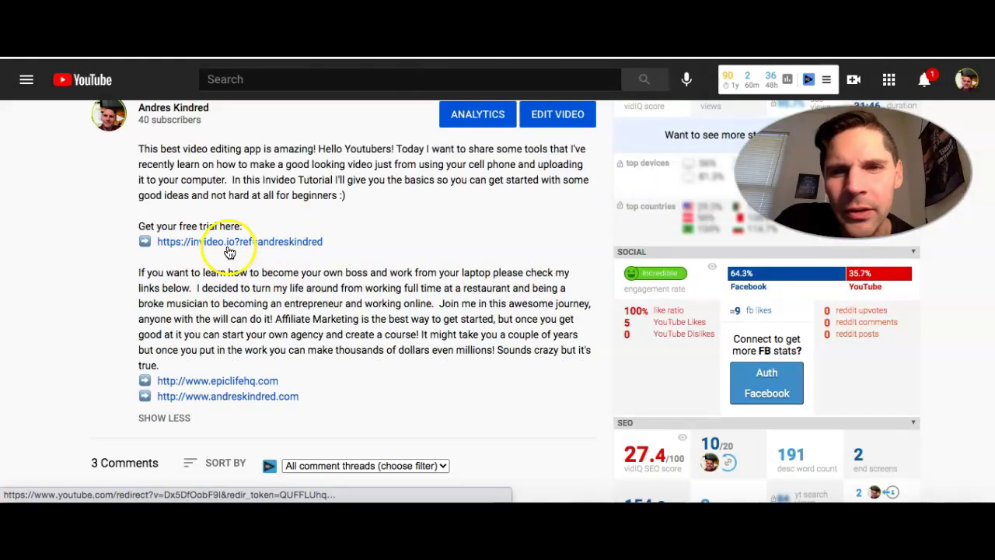
scroll(466, 285, "up", 6)
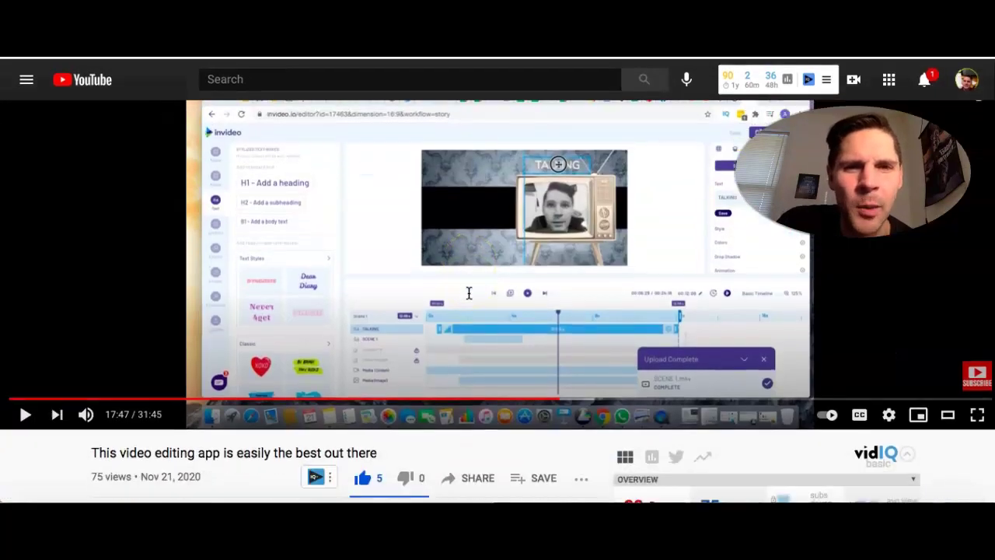
Play the video at full volume, skipping to about 13:00 and on to the section near 15:00, and pause at 15:10.
left_click(24, 414)
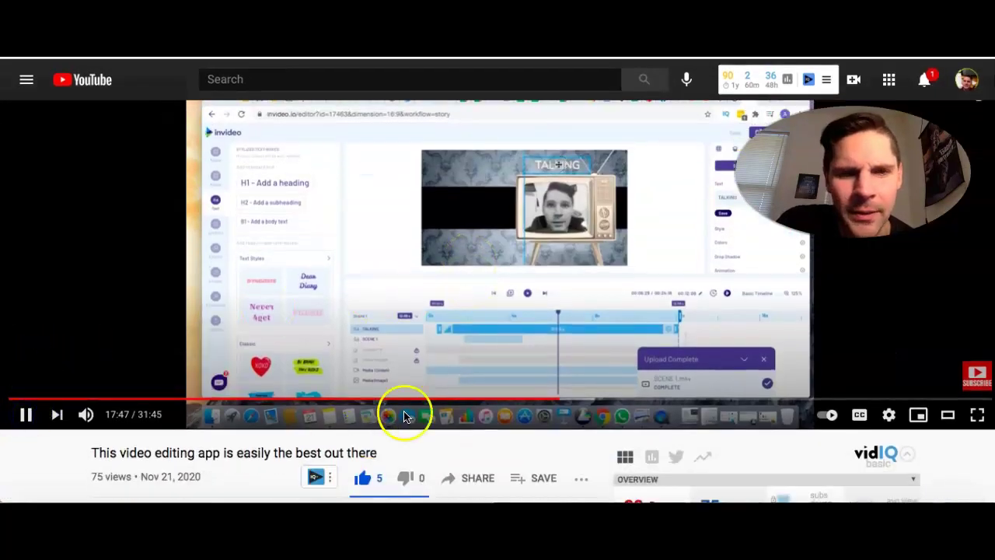
mouse_move(84, 414)
left_click_drag(125, 417, 134, 416)
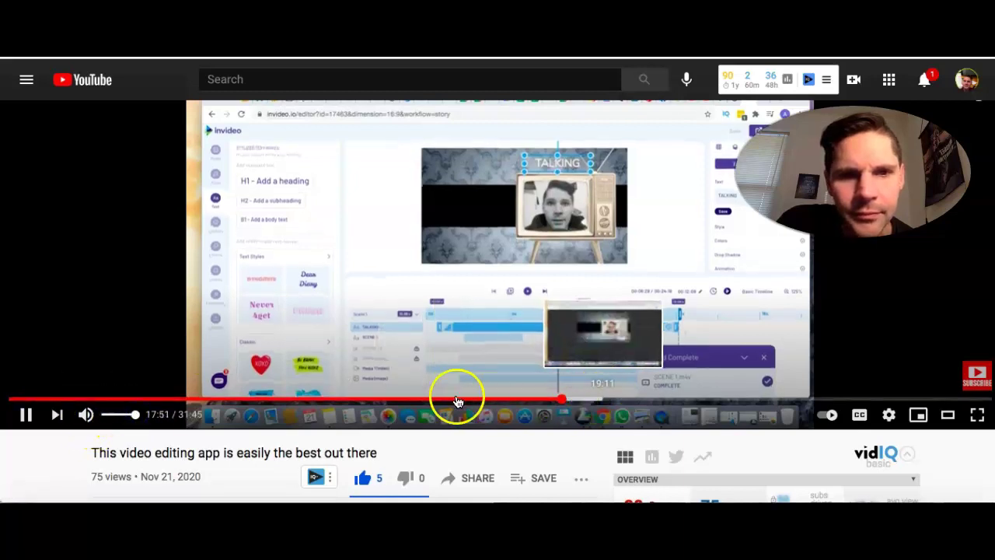
left_click(412, 402)
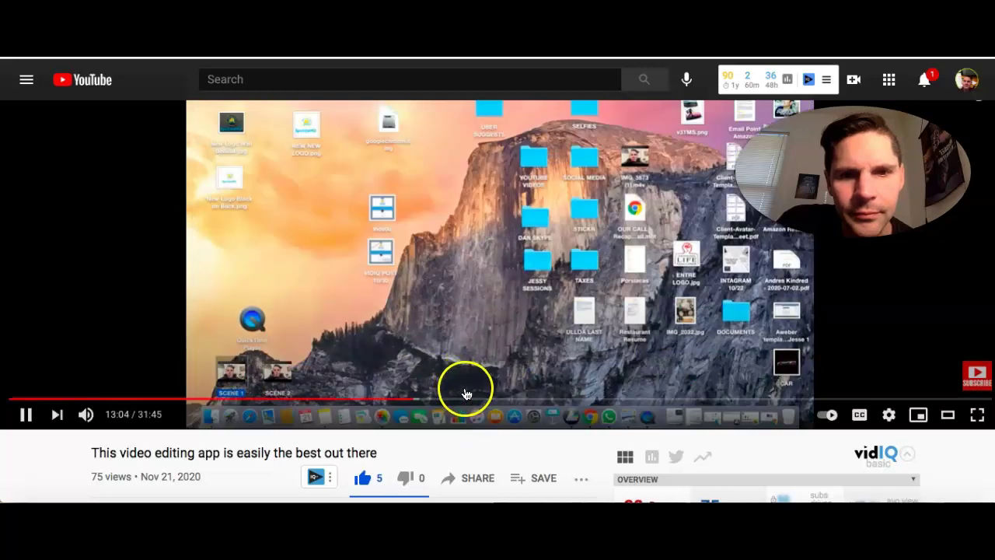
left_click(473, 399)
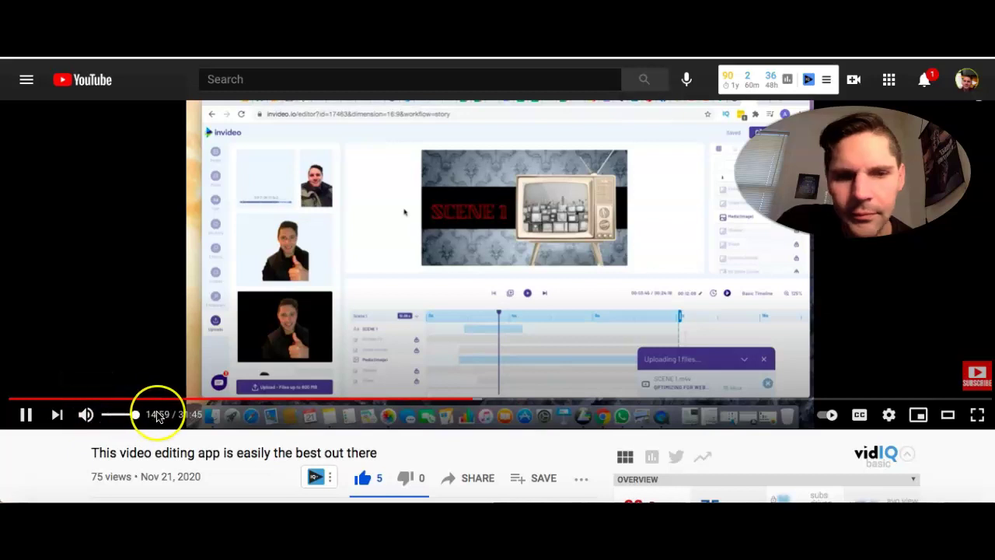
key("XF86AudioRaiseVolume")
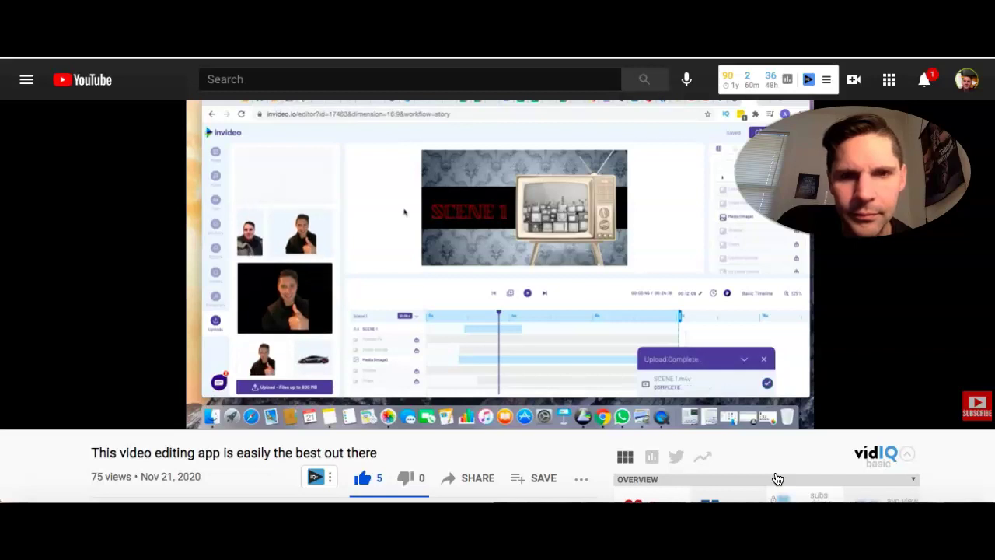
left_click(26, 413)
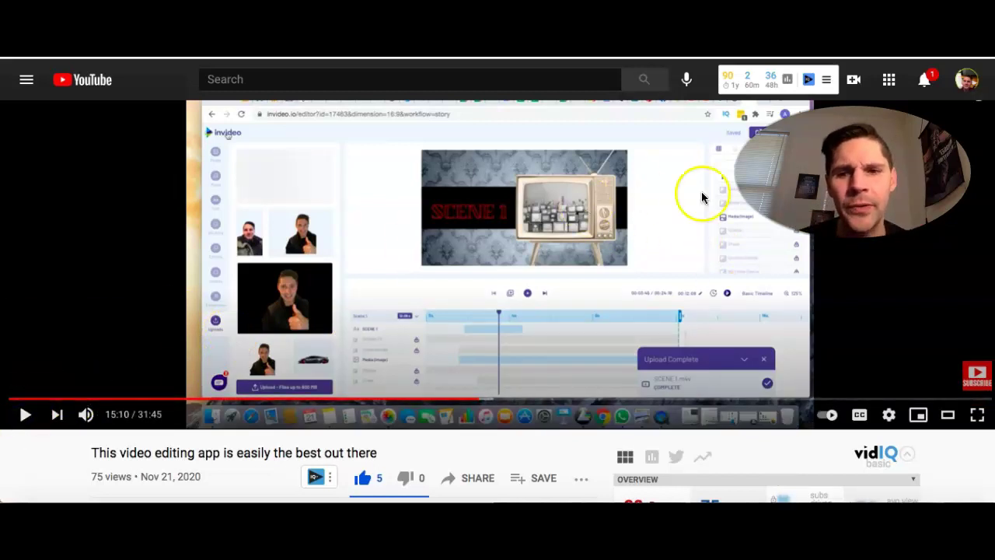
scroll(564, 297, "down", 3)
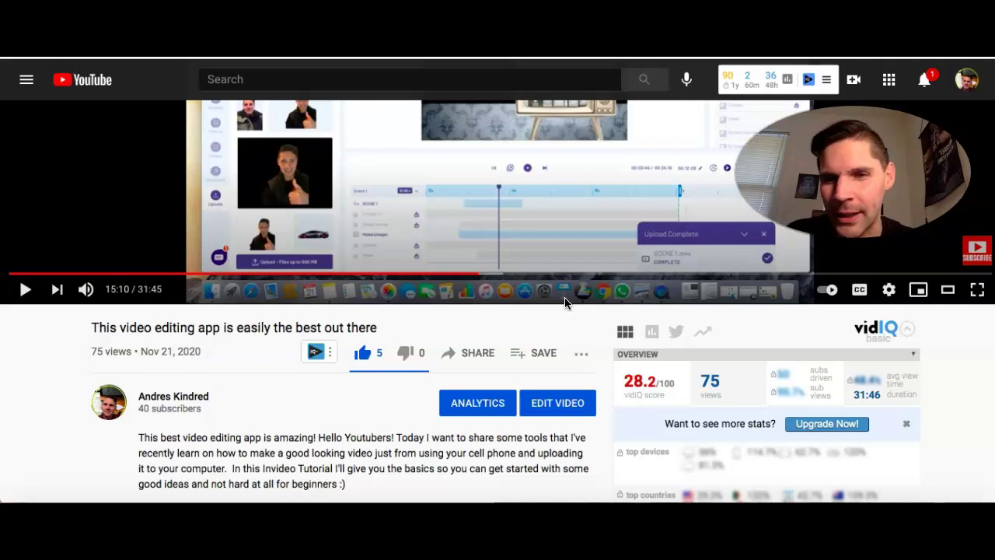
scroll(506, 211, "down", 4)
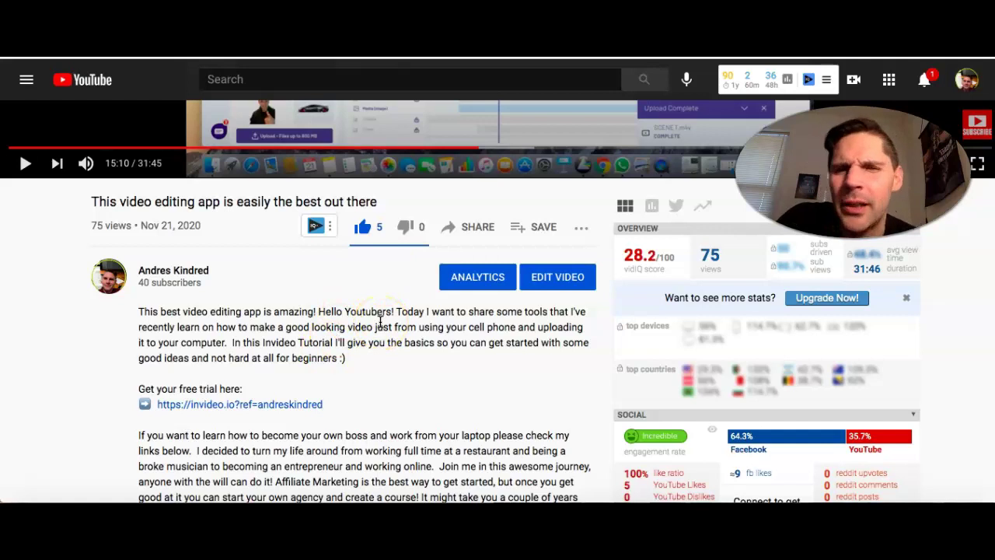
scroll(380, 322, "up", 4)
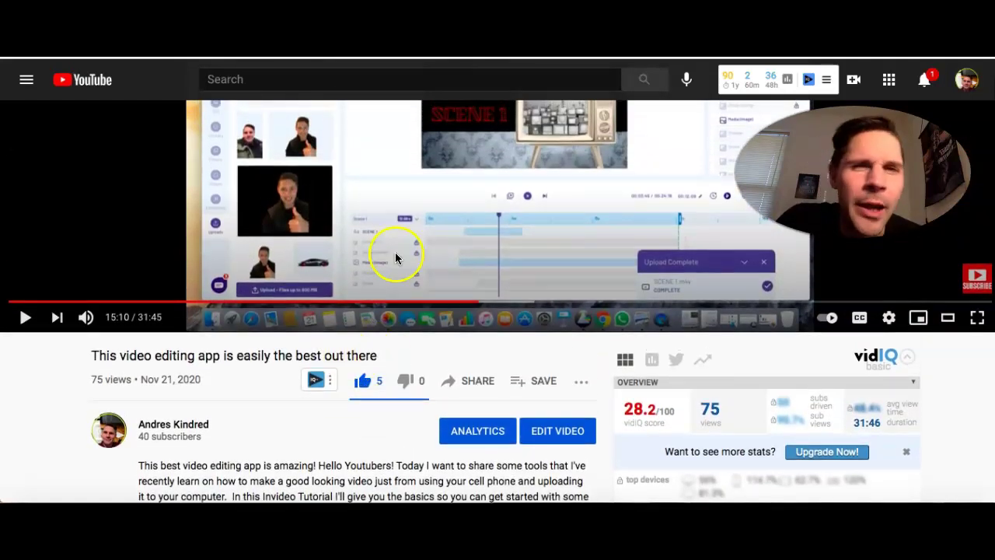
scroll(396, 258, "up", 3)
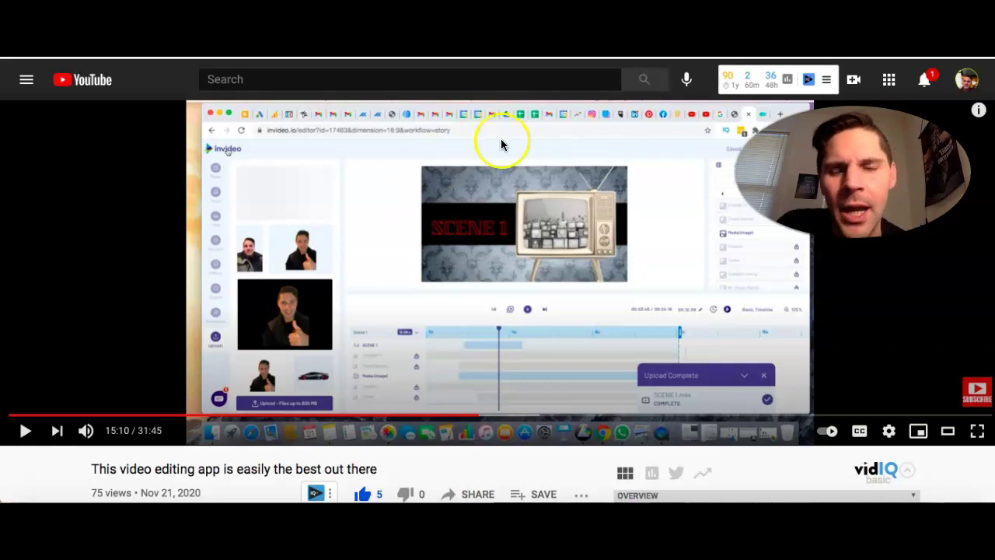
scroll(411, 246, "down", 1)
scroll(419, 156, "up", 2)
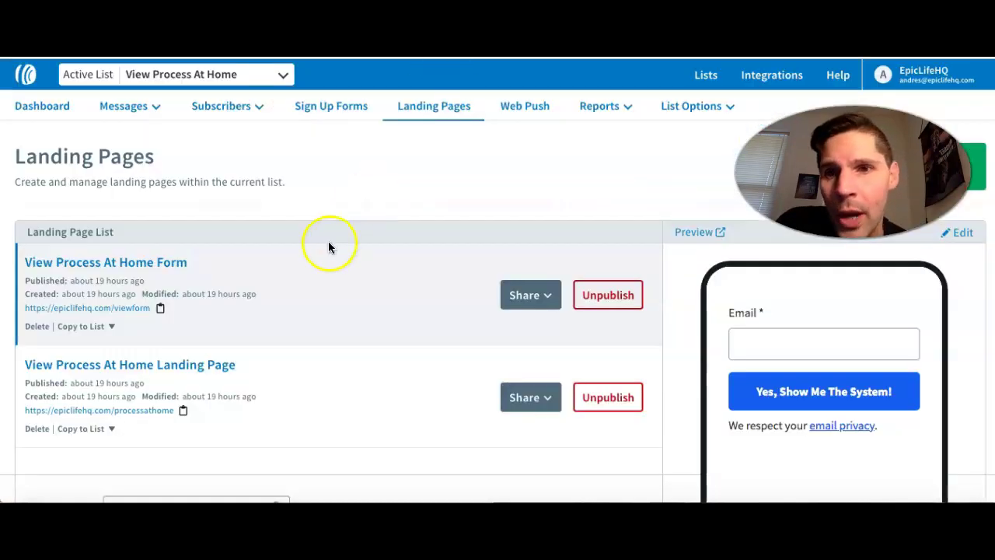
Go to the account dashboard and view the mailing lists available for the active list.
left_click(282, 75)
left_click(28, 78)
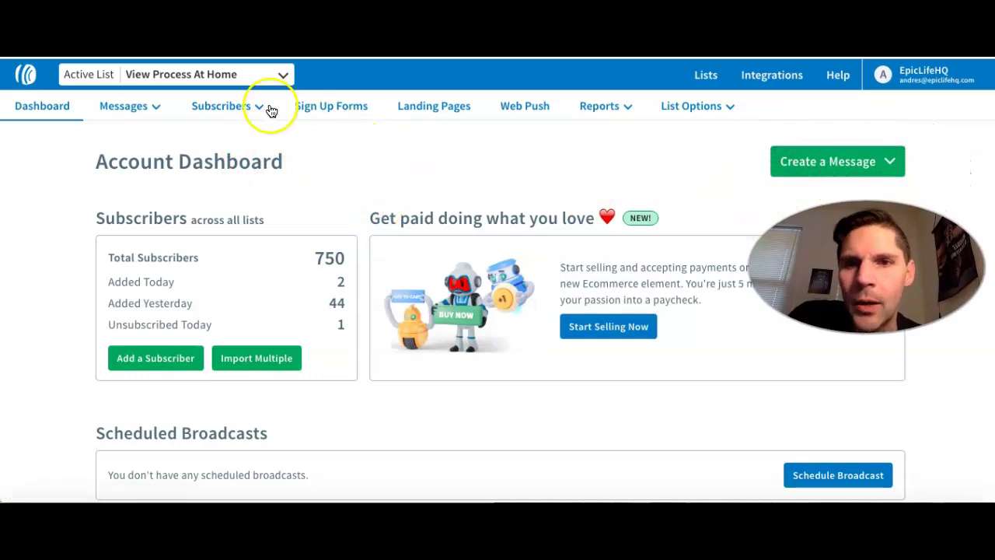
left_click(283, 76)
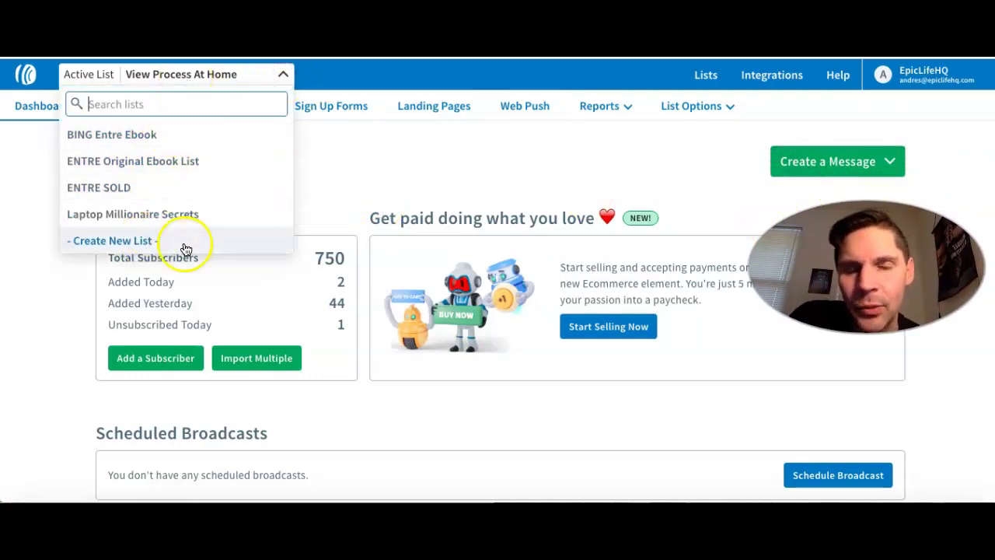
left_click(685, 147)
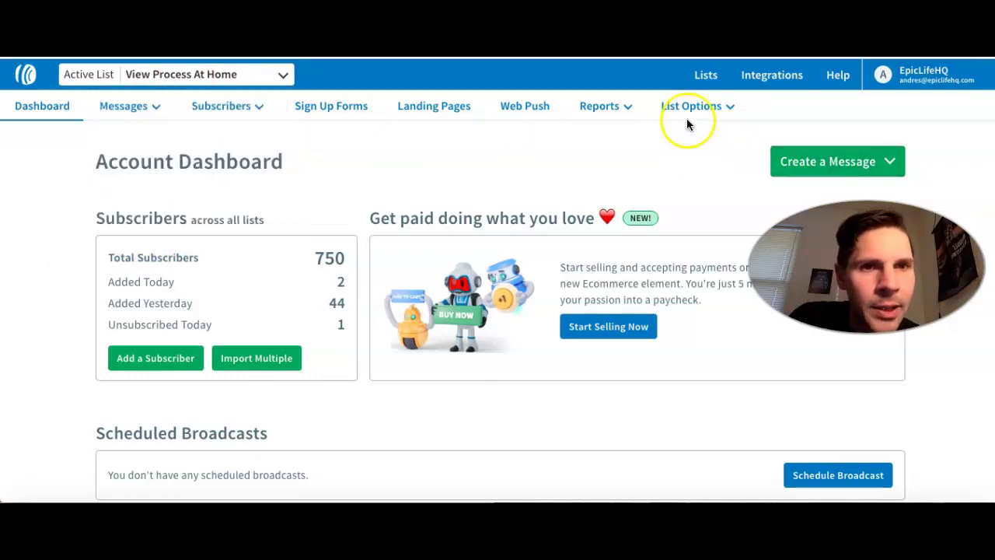
Open the overview of all mailing lists and examine each list's status, subscriber and unsubscribed figures.
left_click(703, 76)
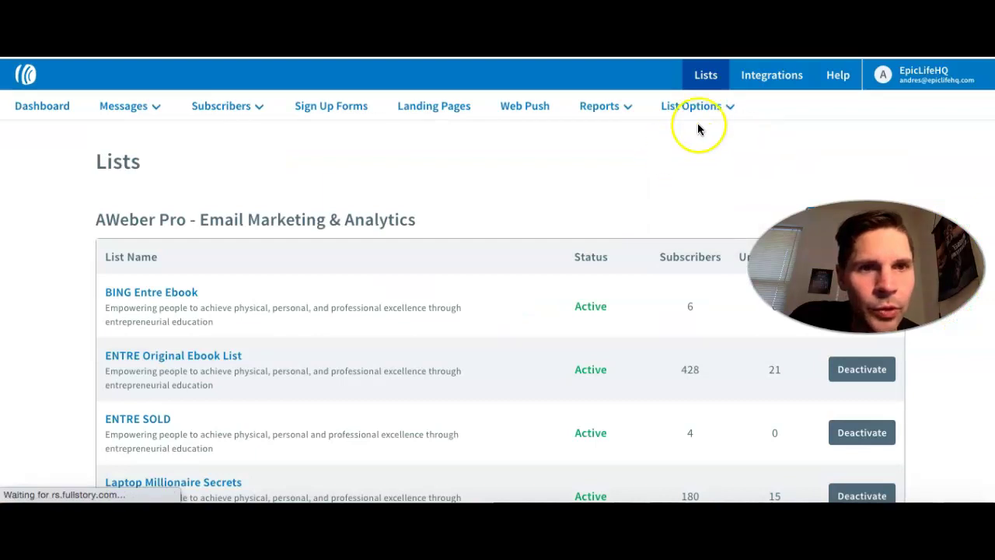
left_click(692, 107)
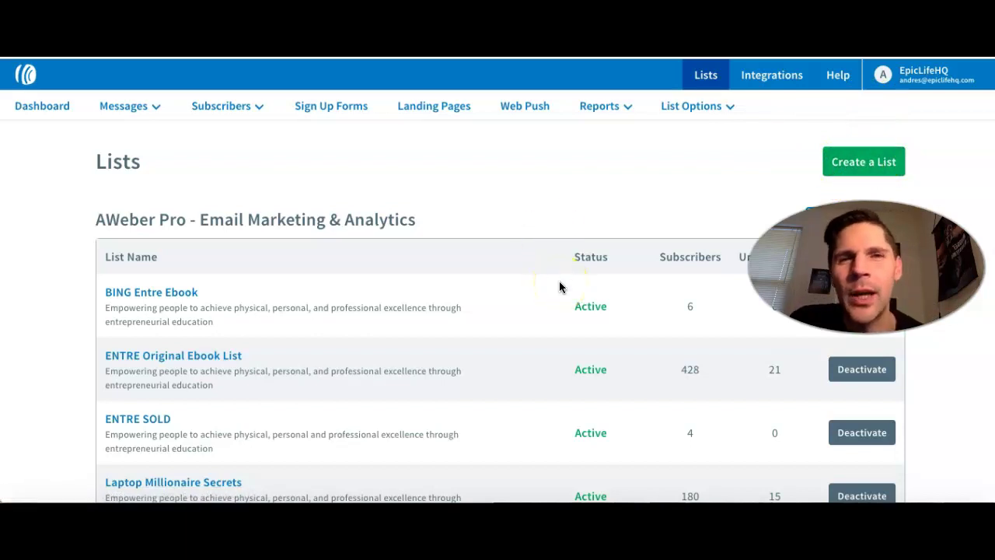
scroll(544, 357, "down", 1)
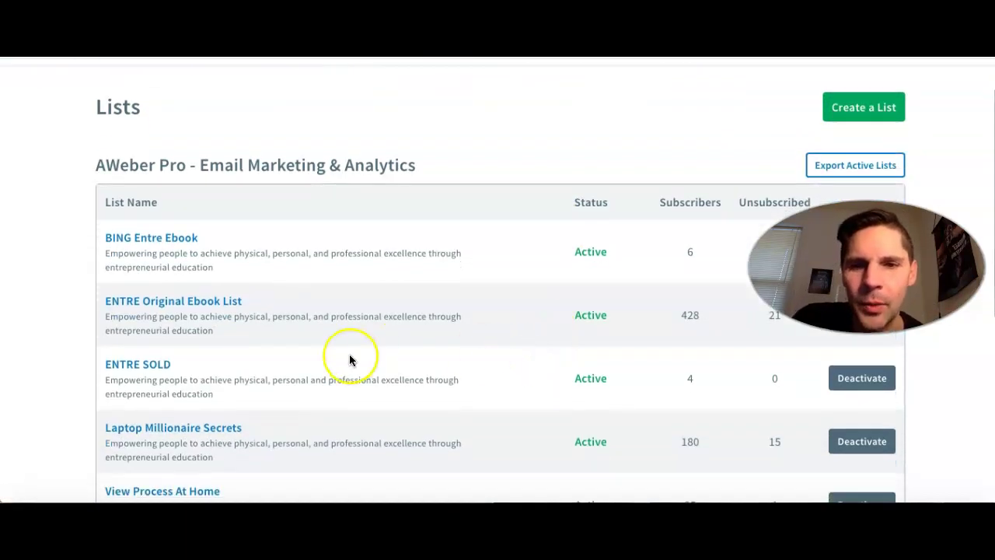
scroll(349, 360, "down", 3)
scroll(349, 360, "up", 2)
scroll(249, 248, "down", 1)
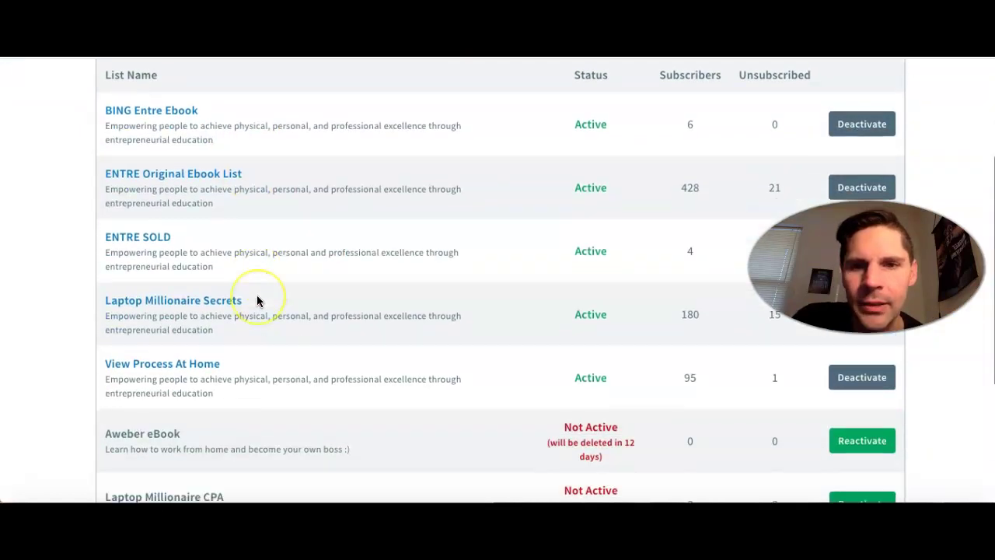
scroll(256, 300, "up", 3)
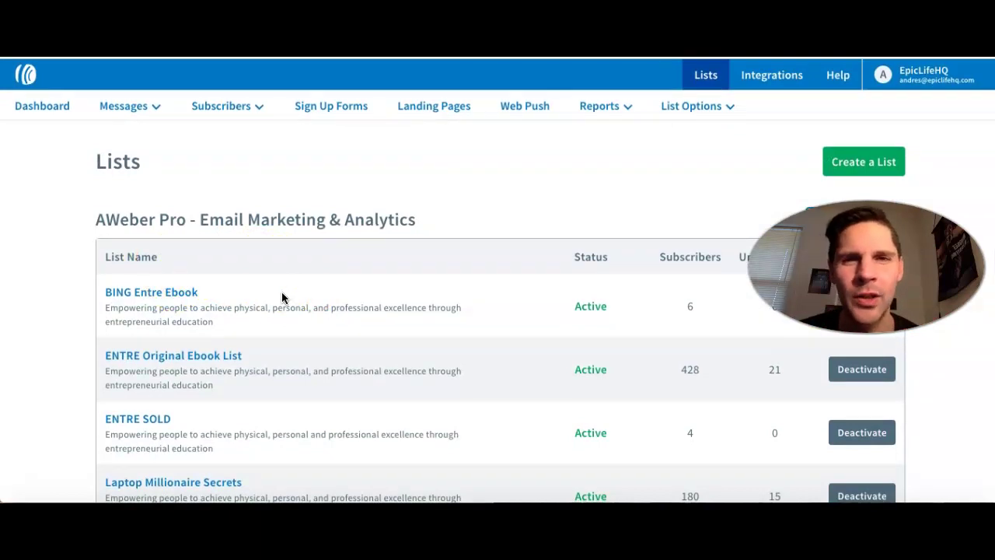
scroll(492, 138, "up", 3)
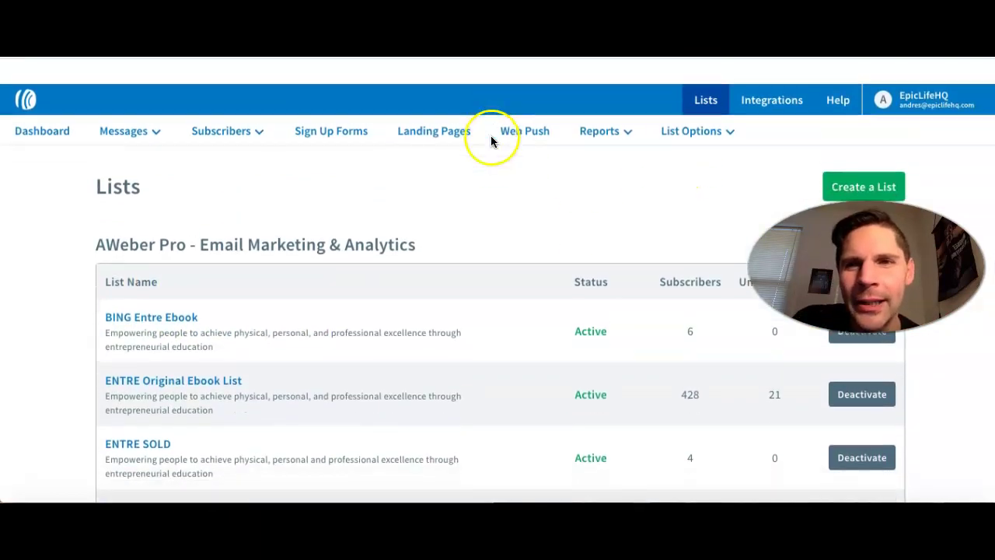
Return to the account dashboard and look over the choices for the active list again.
left_click(24, 77)
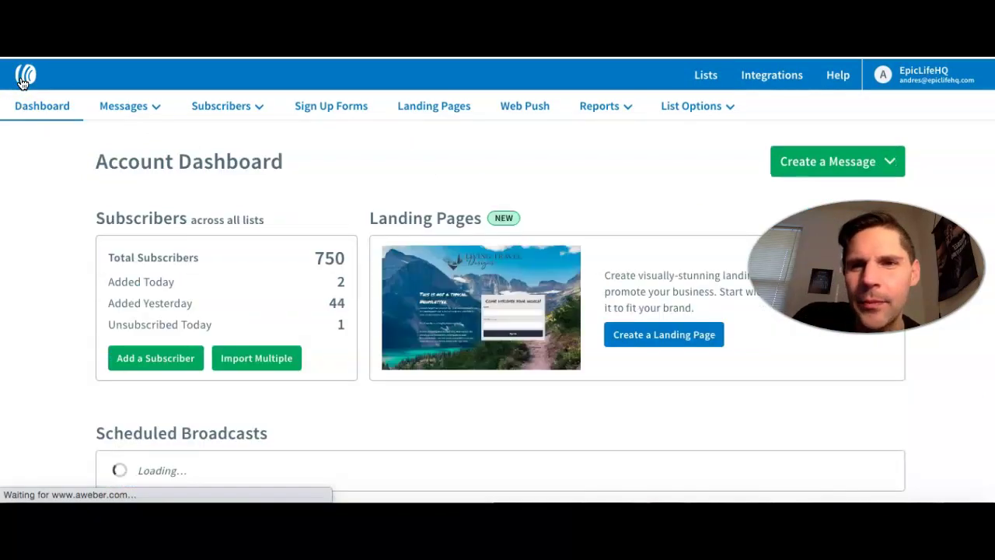
left_click(223, 107)
left_click(283, 78)
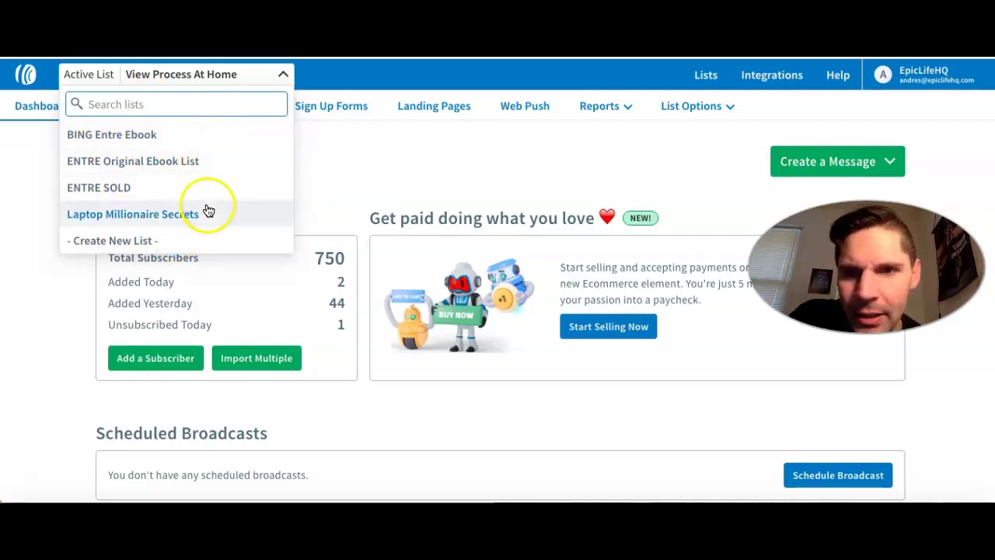
left_click(375, 163)
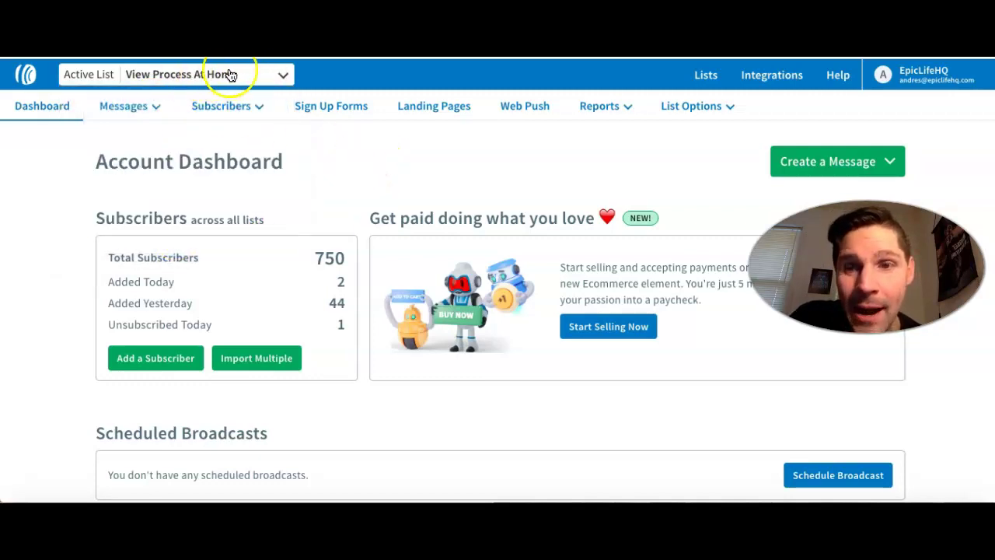
Make BING Entre Ebook the active list, and replace it with Laptop Millionaire Secrets.
left_click(286, 75)
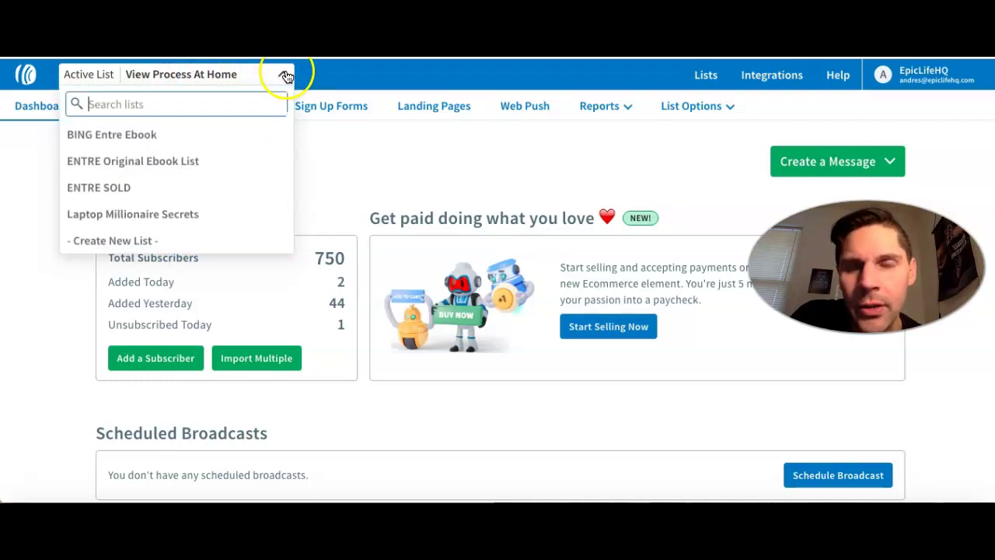
left_click(215, 137)
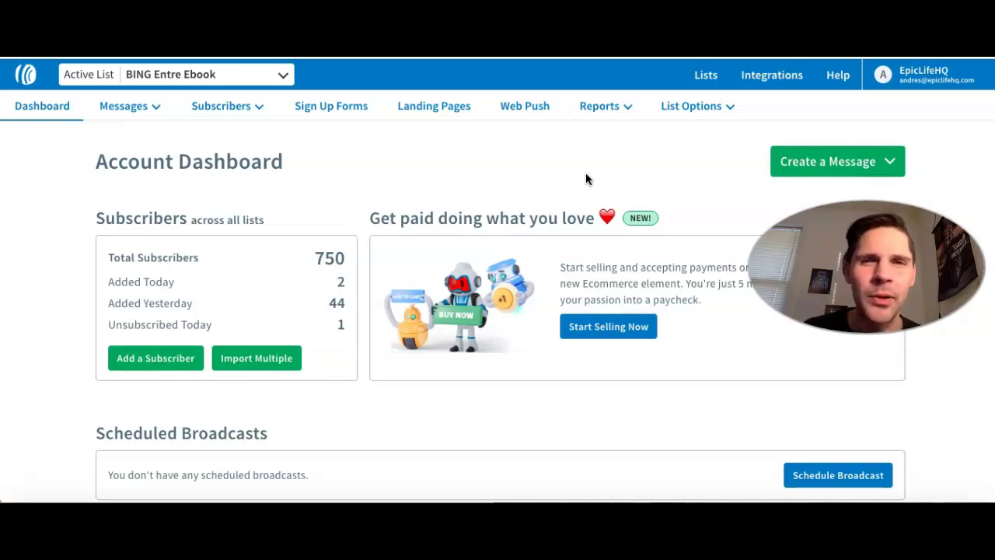
left_click(283, 74)
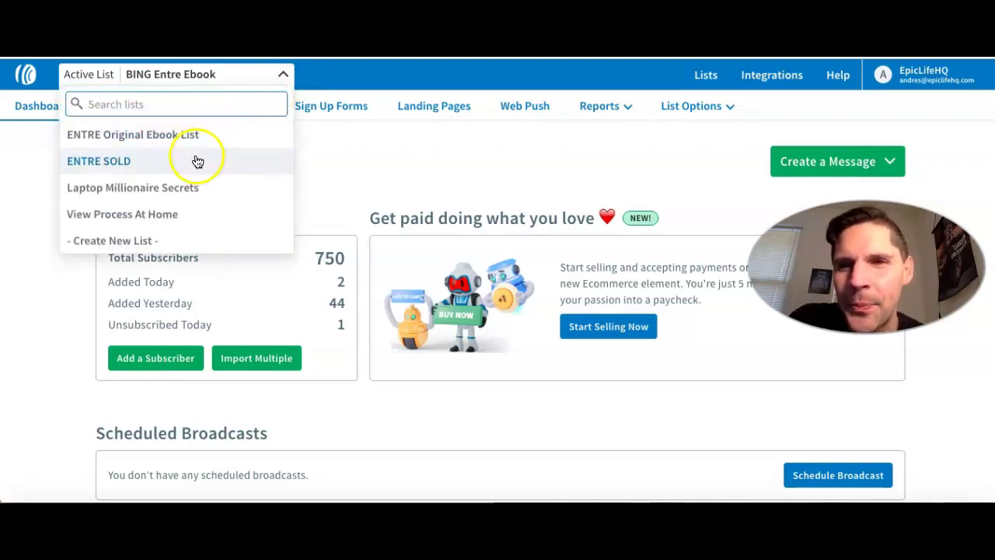
left_click(182, 189)
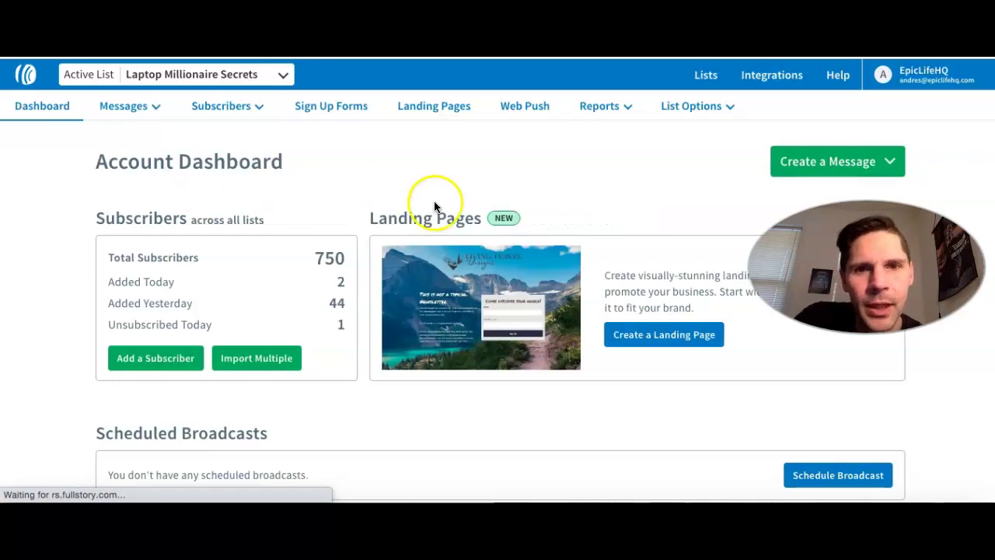
mouse_move(253, 103)
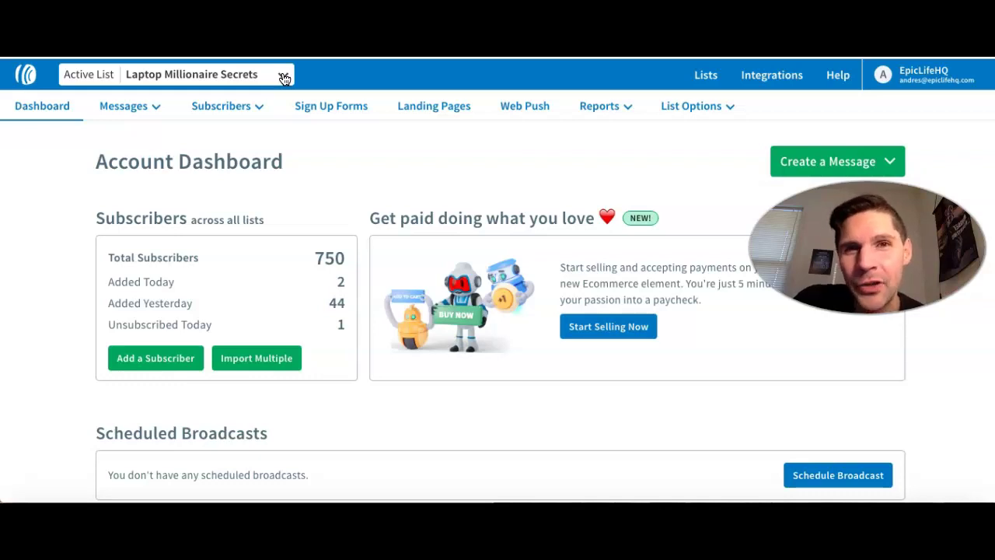
left_click(263, 109)
left_click(283, 91)
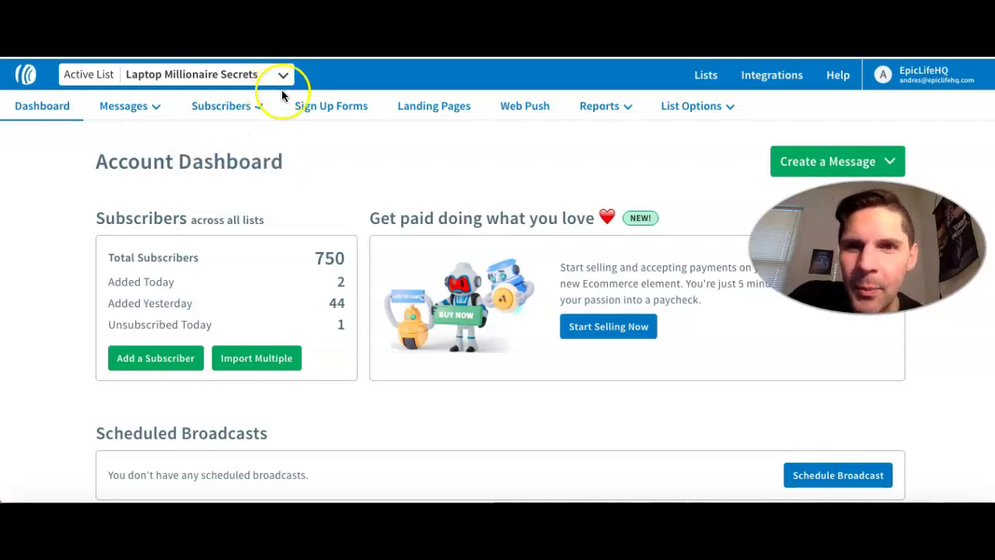
Open the campaigns of the Laptop Millionaire Secrets list and view the welcome message's entry in the campaign stats.
mouse_move(111, 109)
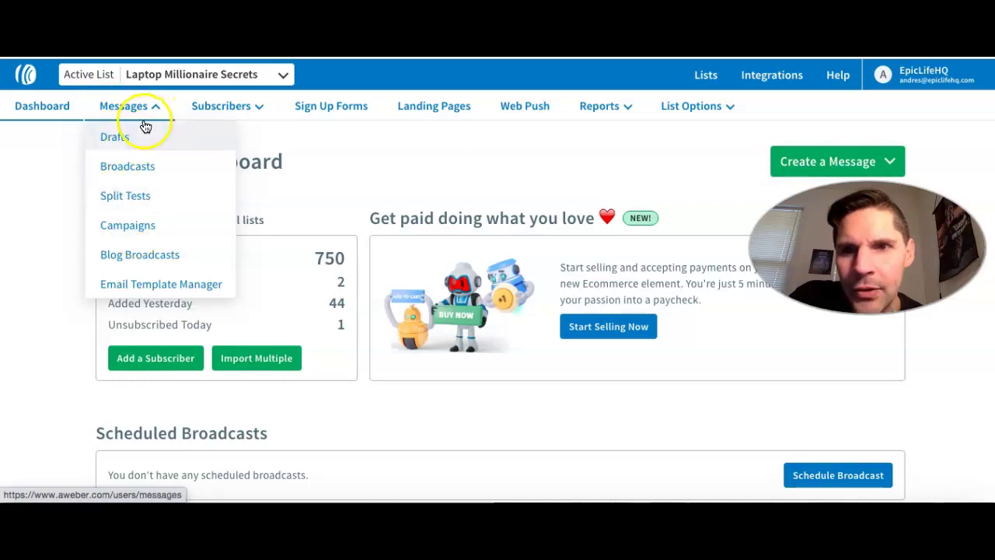
left_click(132, 232)
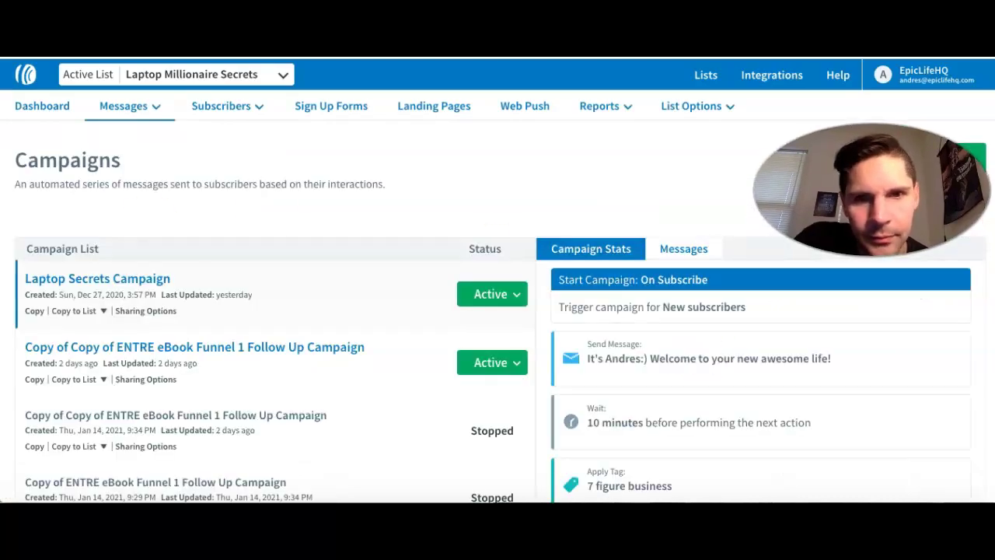
left_click(682, 364)
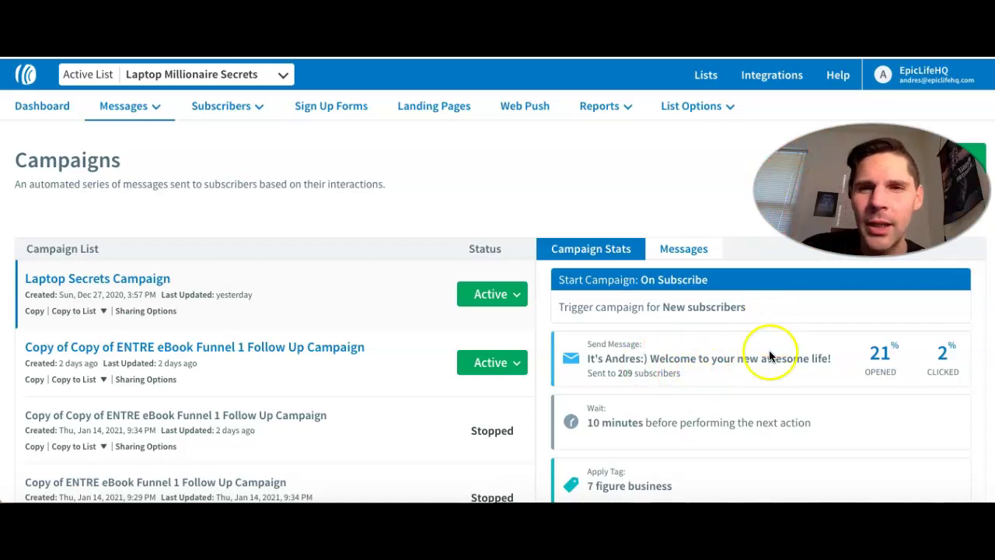
Open the Laptop Secrets Campaign and bring up its welcome message in the message editor.
mouse_move(158, 107)
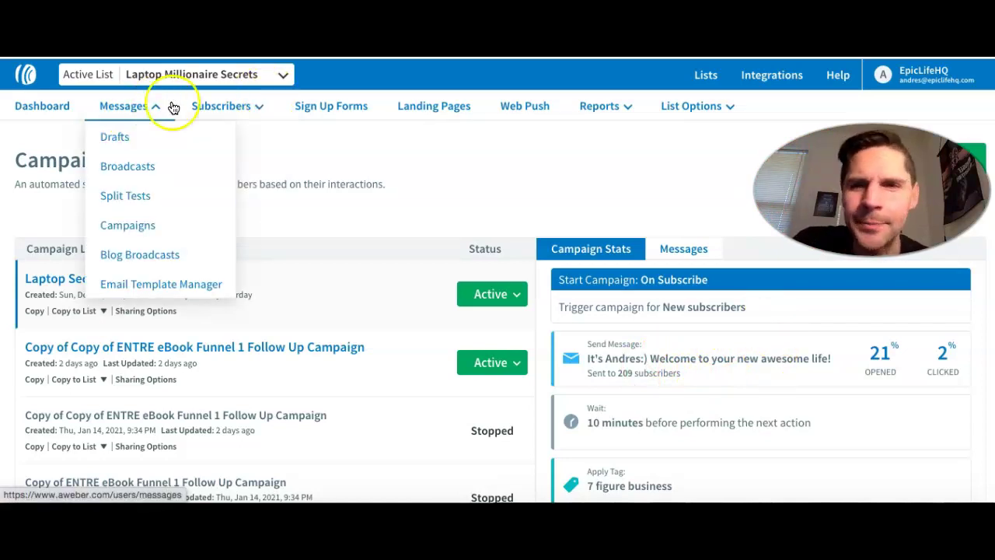
scroll(611, 178, "down", 1)
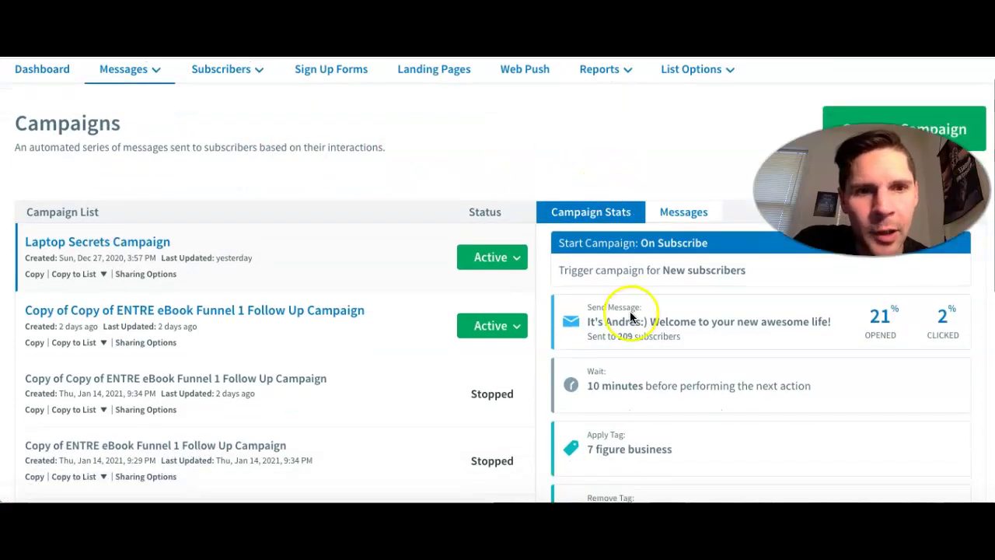
left_click(146, 243)
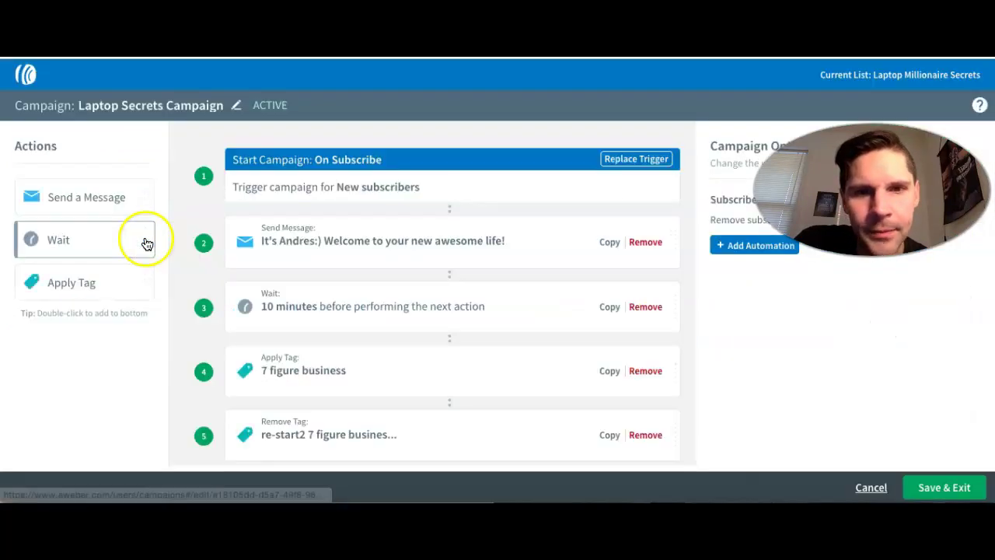
left_click(363, 247)
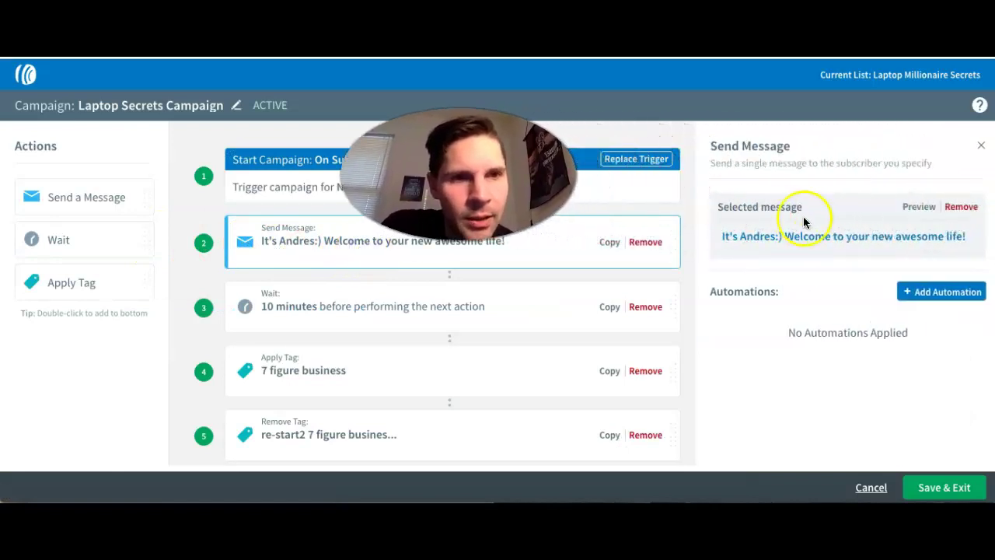
left_click(812, 235)
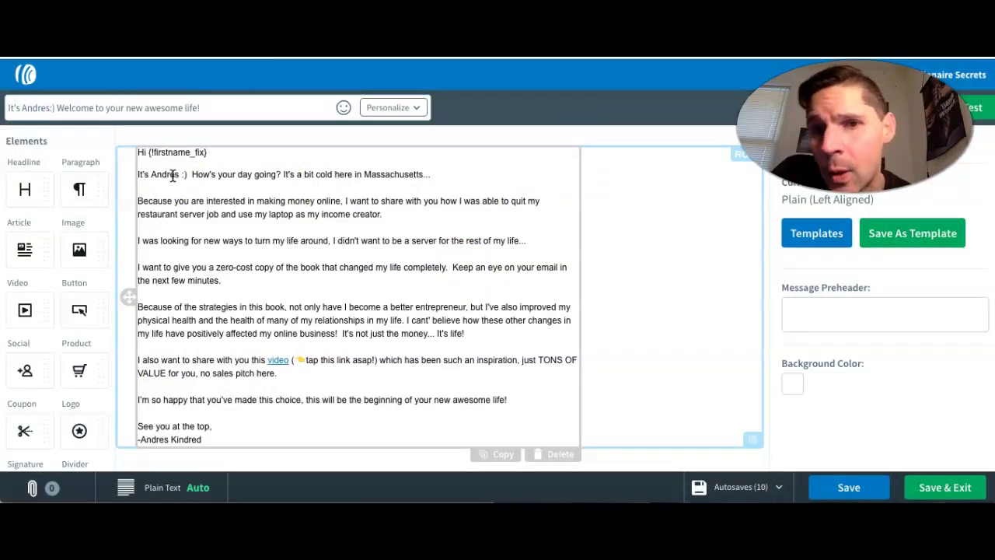
Read through the welcome email's body, including its personal story, free book offer and video link.
left_click(292, 176)
left_click(412, 209)
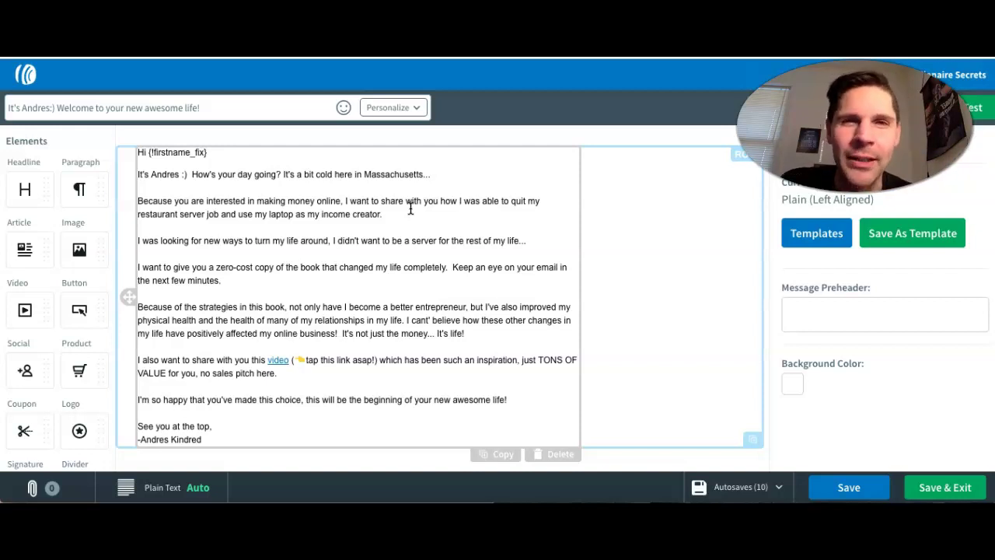
left_click(615, 303)
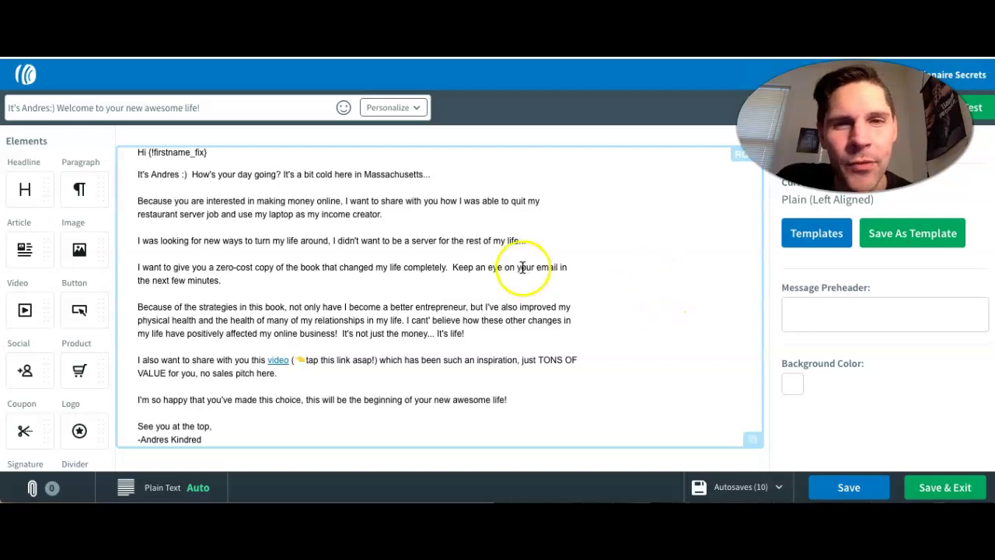
mouse_move(518, 251)
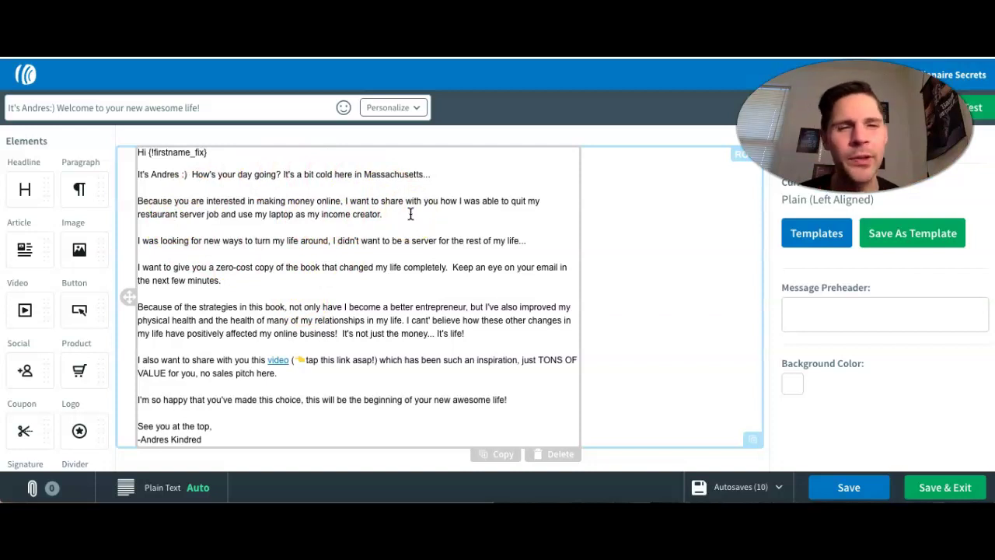
Save and exit the welcome message, and save and exit the Laptop Secrets Campaign.
left_click(925, 490)
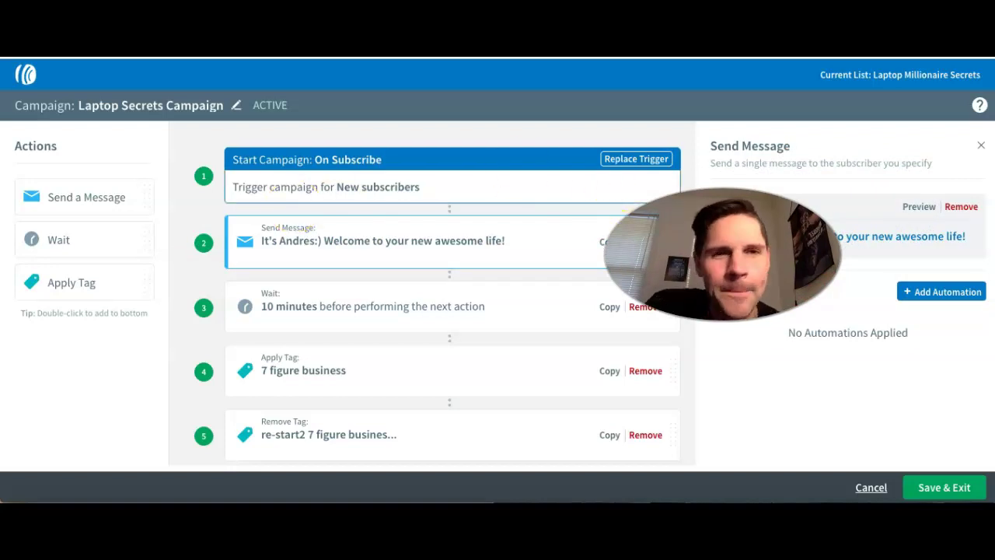
left_click(26, 74)
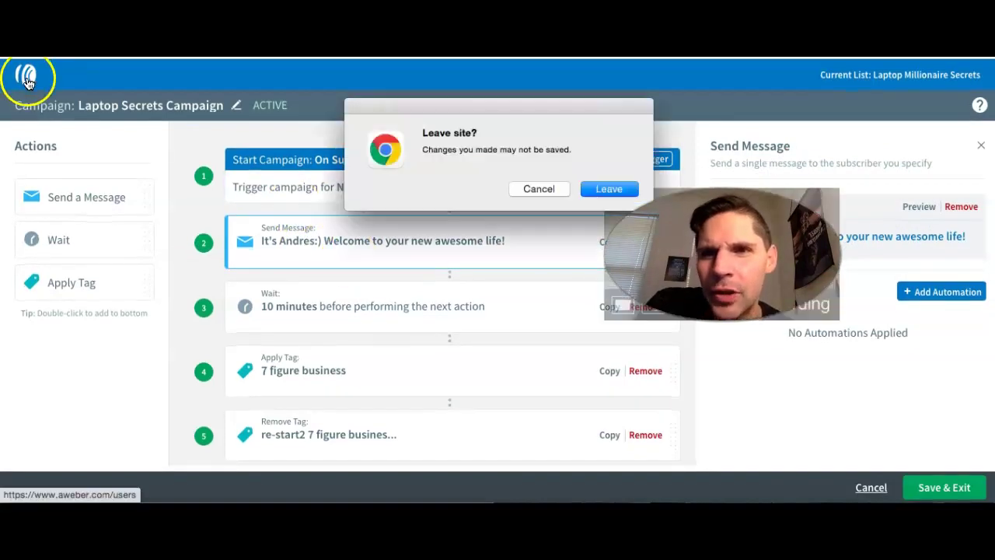
left_click(538, 188)
left_click(956, 488)
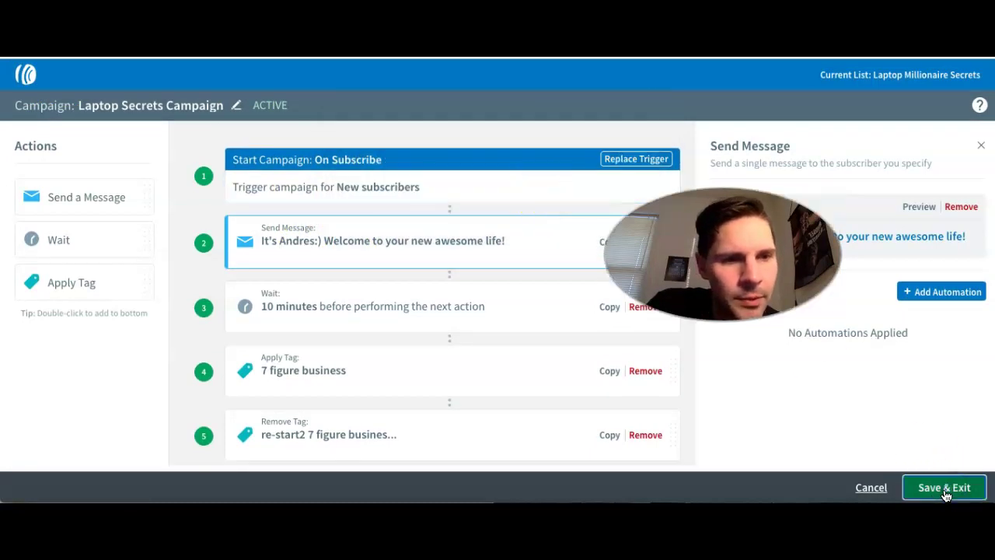
left_click(209, 111)
left_click(284, 74)
left_click(396, 156)
Open the list's split tests and examine the message variants of the friends1-21-21 test.
left_click(127, 109)
left_click(131, 108)
left_click(131, 109)
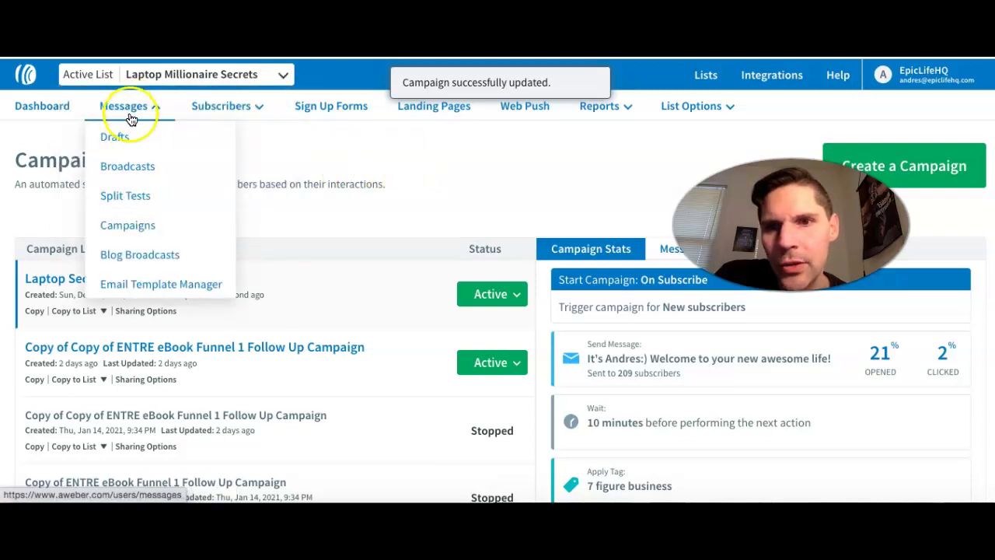
left_click(122, 199)
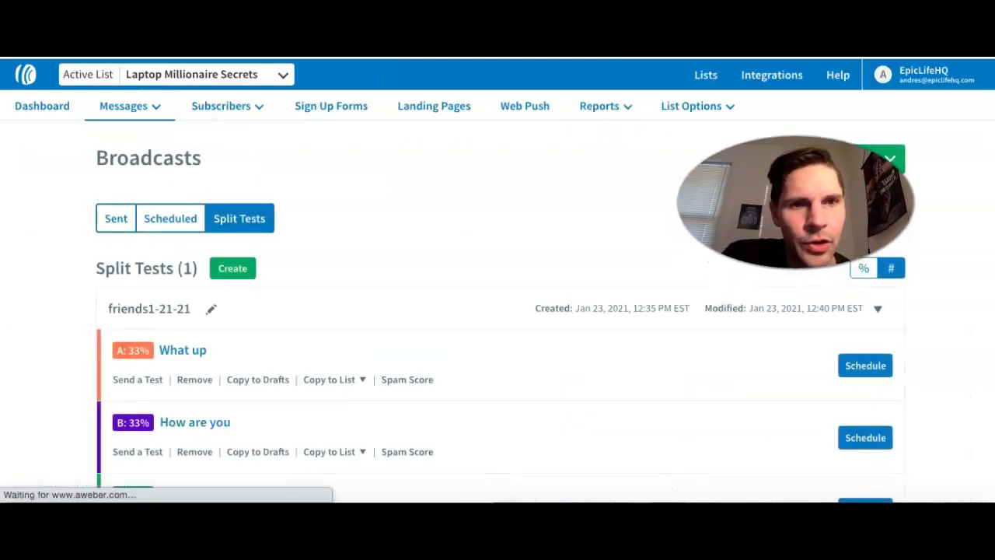
scroll(504, 386, "down", 2)
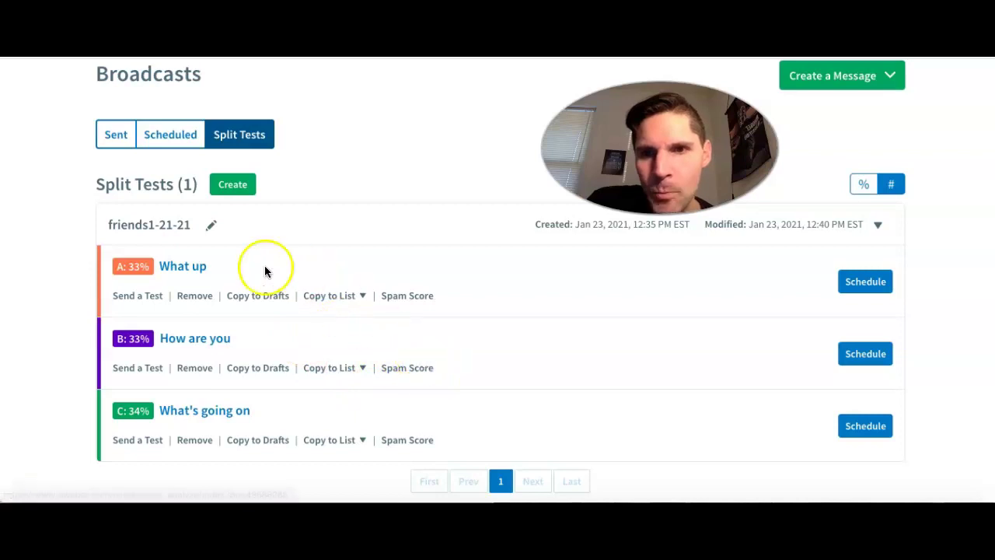
Open the What up variant to read its email body, and save and exit back to the split tests.
left_click(185, 267)
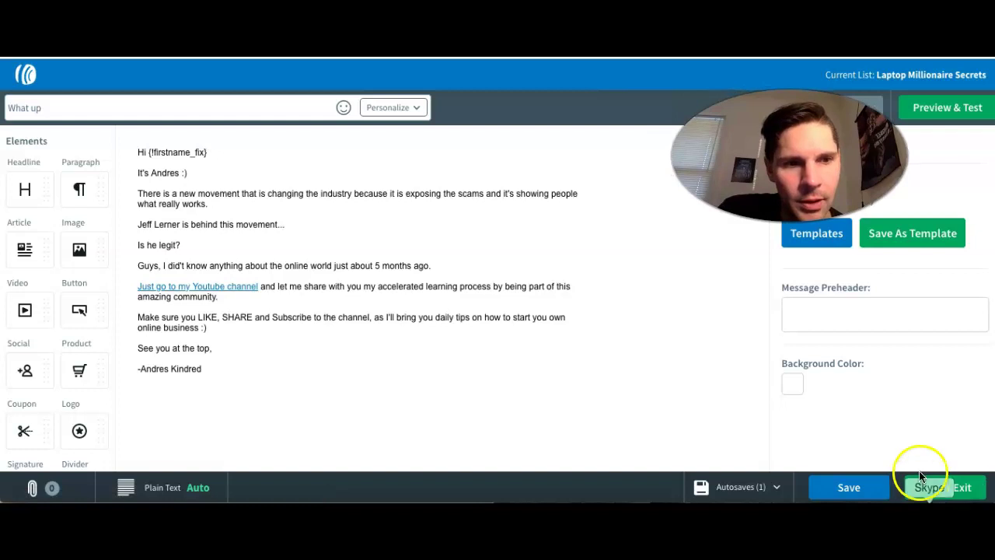
left_click(927, 490)
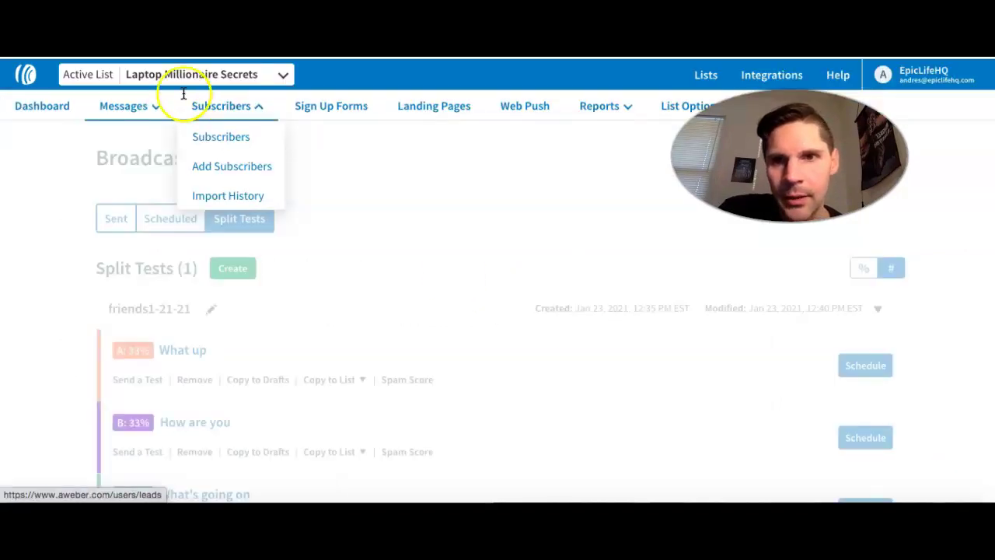
scroll(400, 237, "down", 5)
scroll(395, 231, "up", 5)
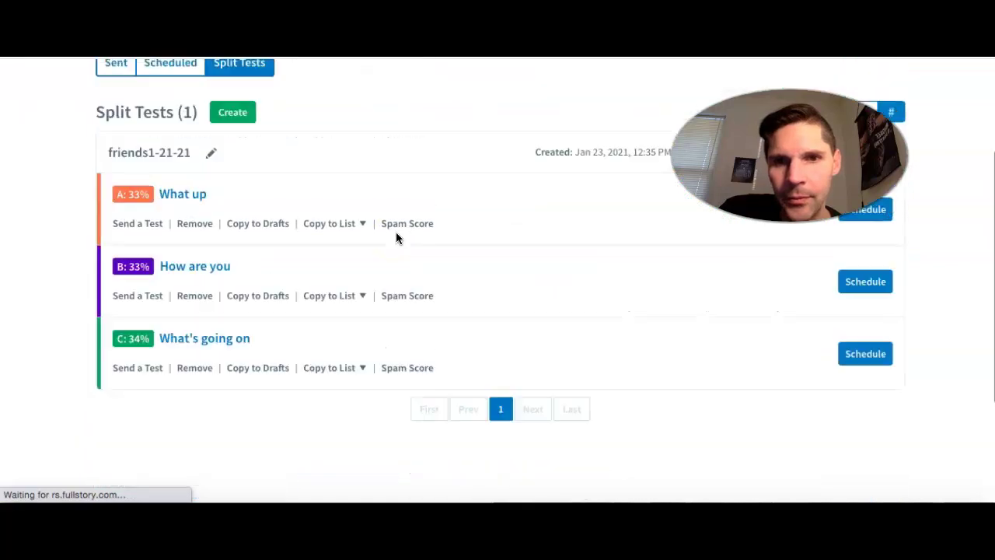
Switch the active list to ENTRE Original Ebook List and compare the two variants of THE ONE SIMPLE METHOD split test.
left_click(281, 78)
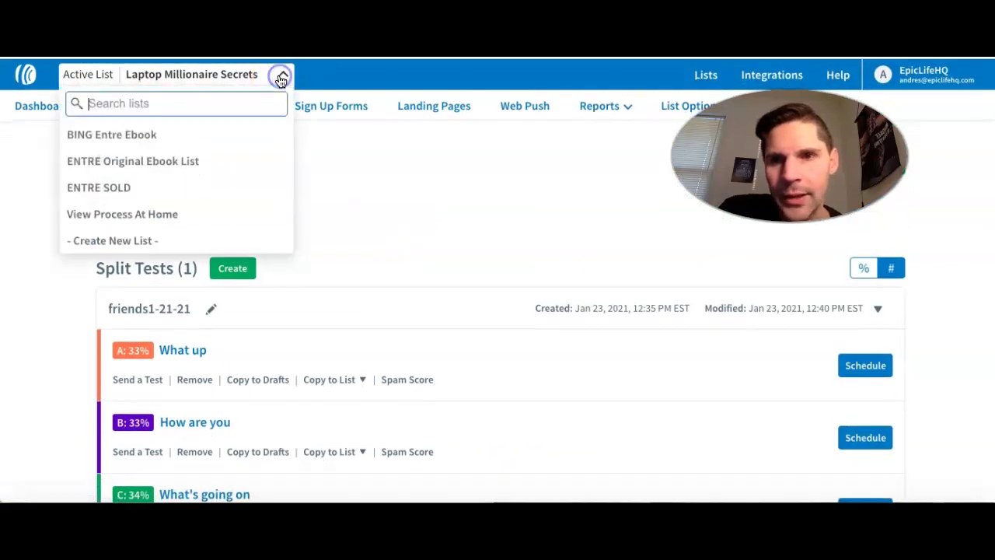
left_click(156, 162)
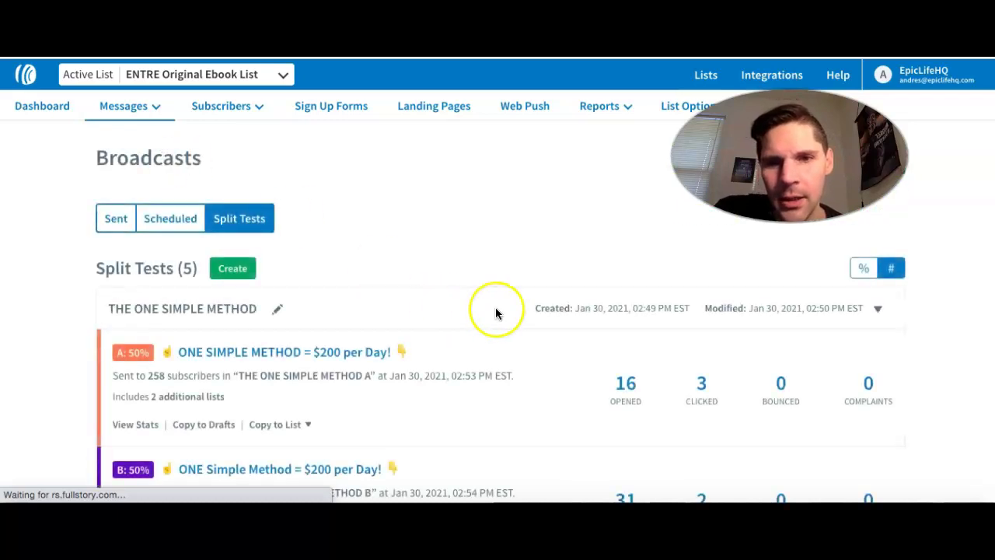
scroll(495, 311, "down", 2)
scroll(496, 312, "down", 1)
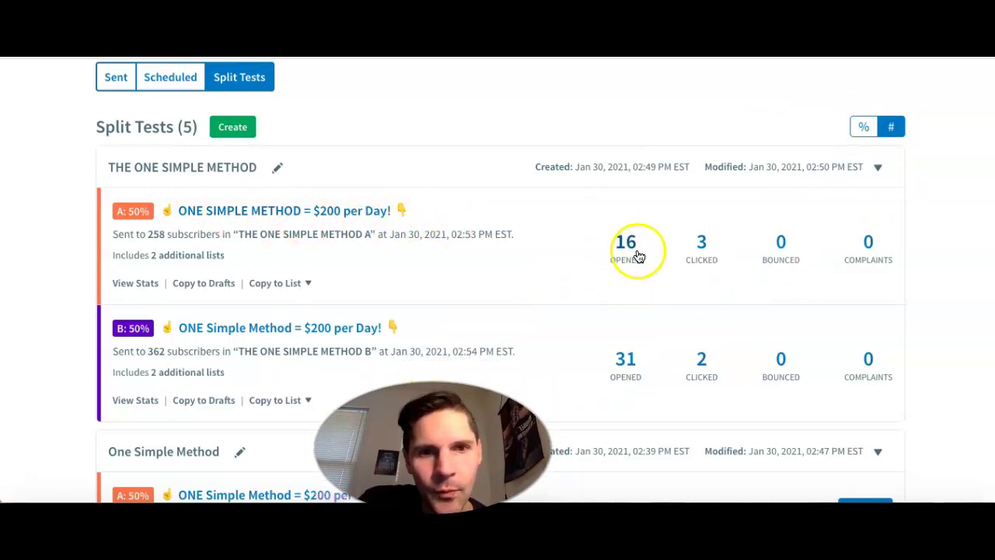
scroll(666, 278, "down", 1)
scroll(666, 278, "down", 1)
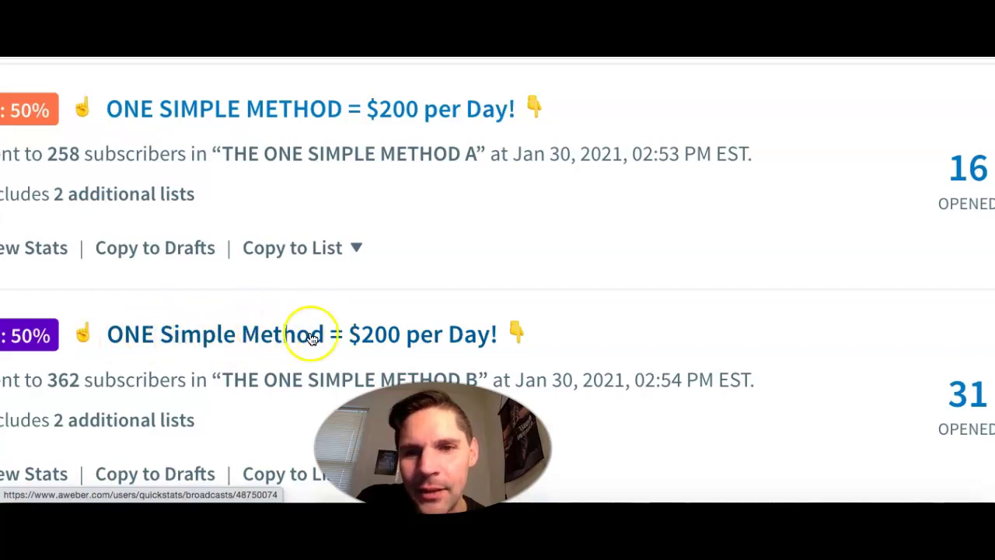
scroll(184, 218, "up", 1)
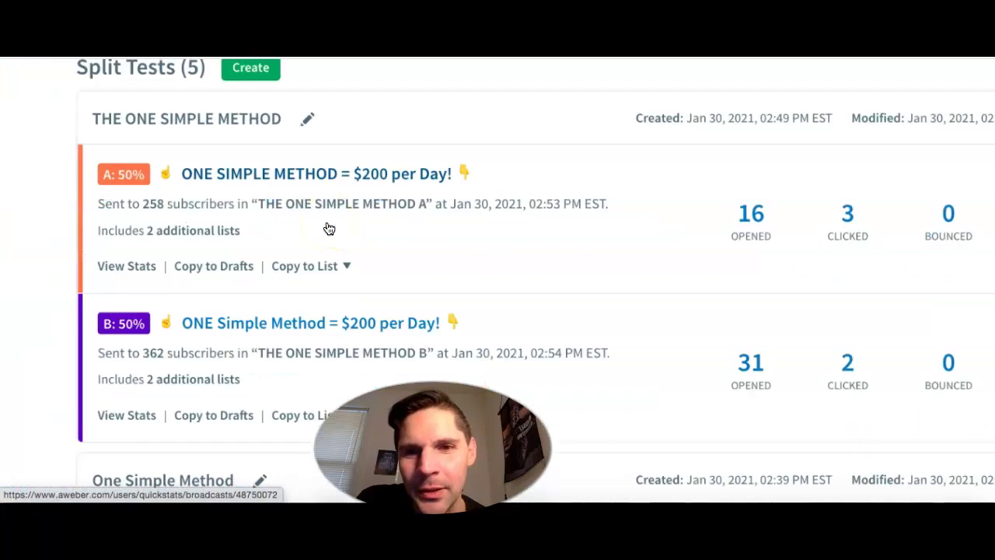
scroll(326, 226, "up", 3)
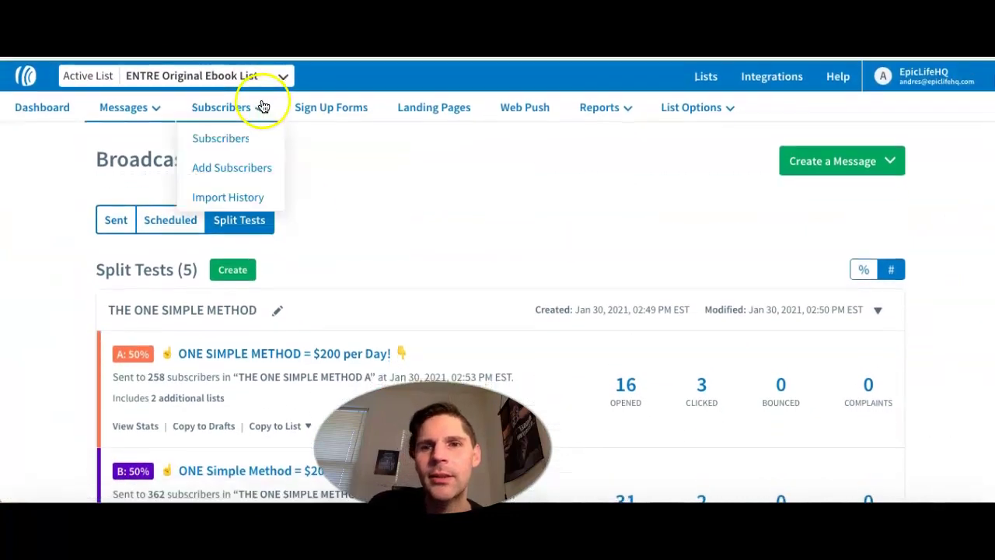
Return to the account dashboard and look over the subscriber summary and the available mailing lists.
left_click(283, 77)
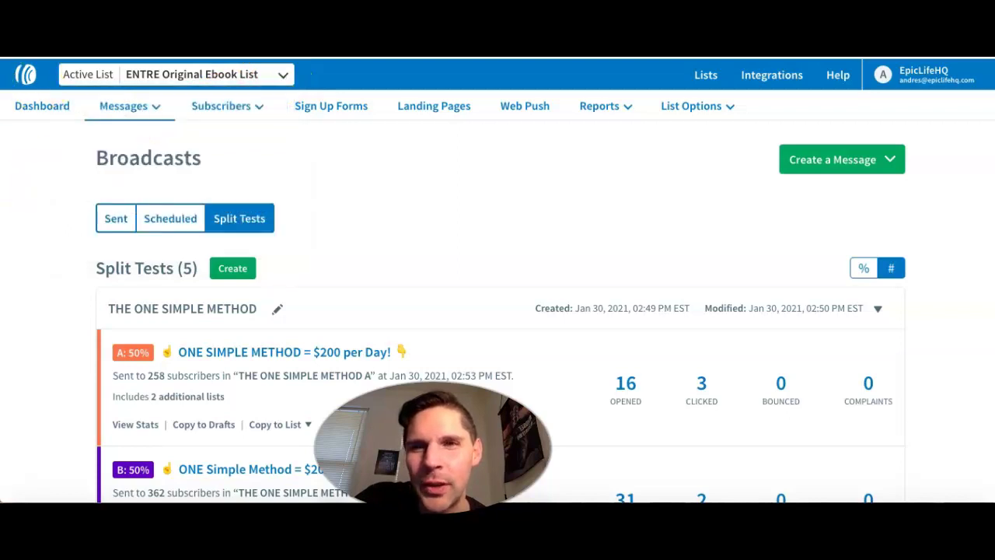
left_click(25, 74)
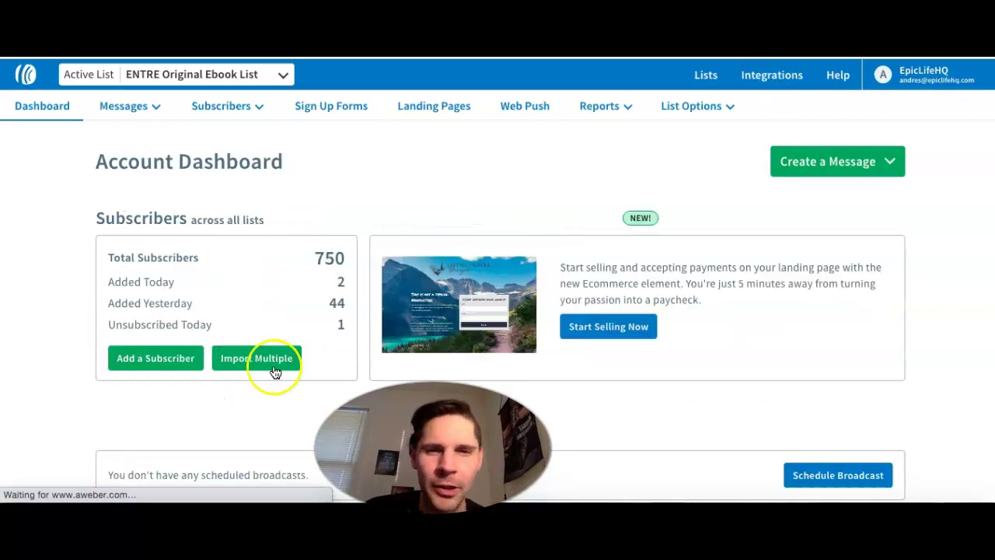
left_click(251, 356)
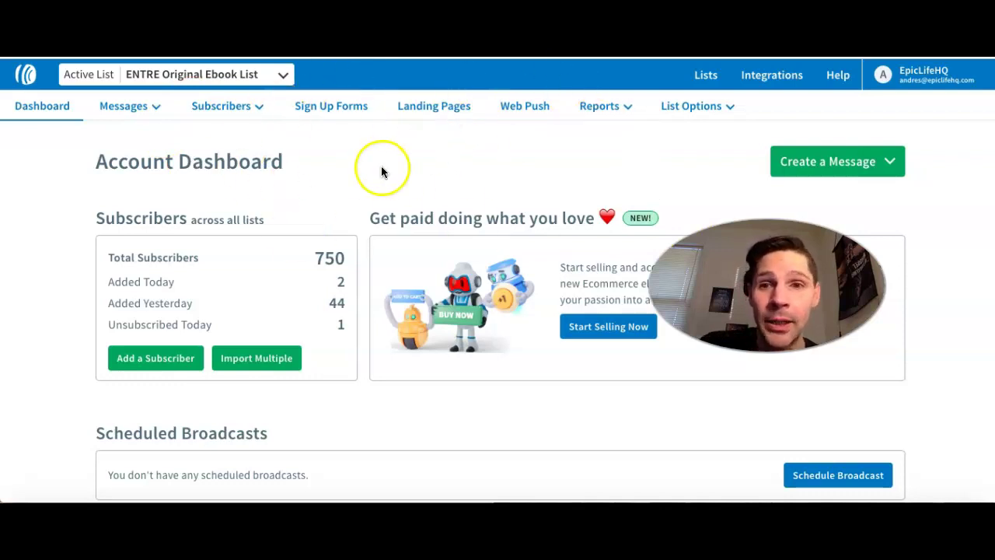
left_click(283, 75)
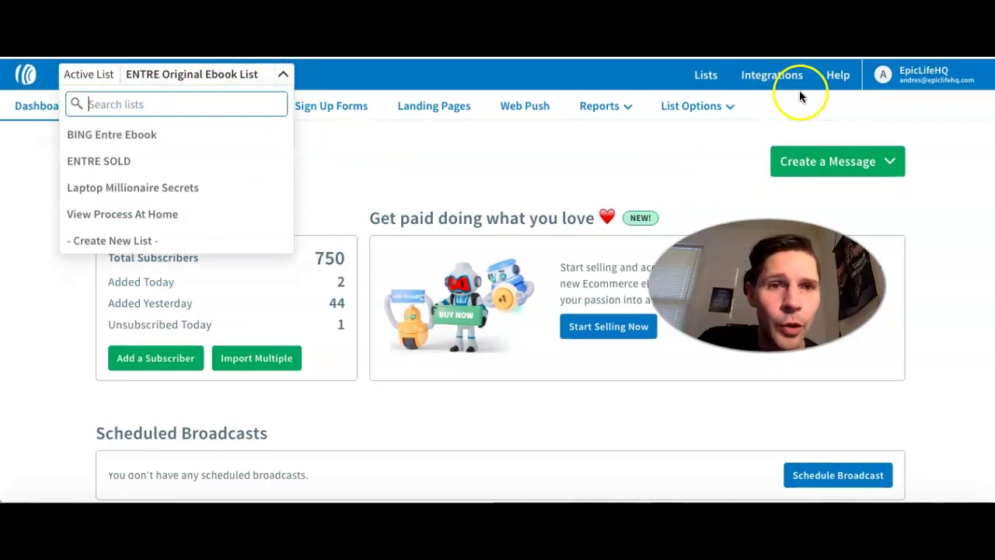
left_click(402, 173)
mouse_move(153, 106)
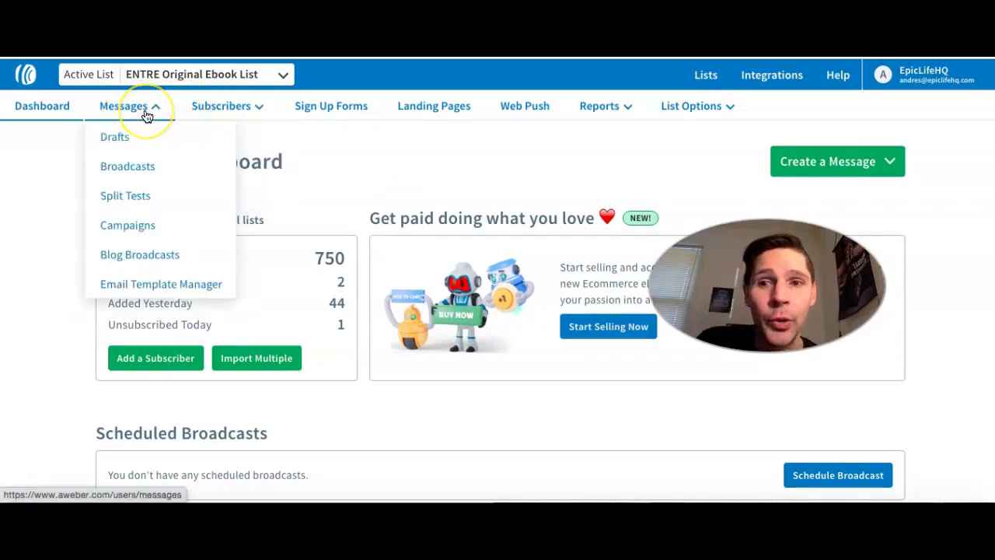
Make View Process At Home the active list and open its campaigns.
left_click(284, 75)
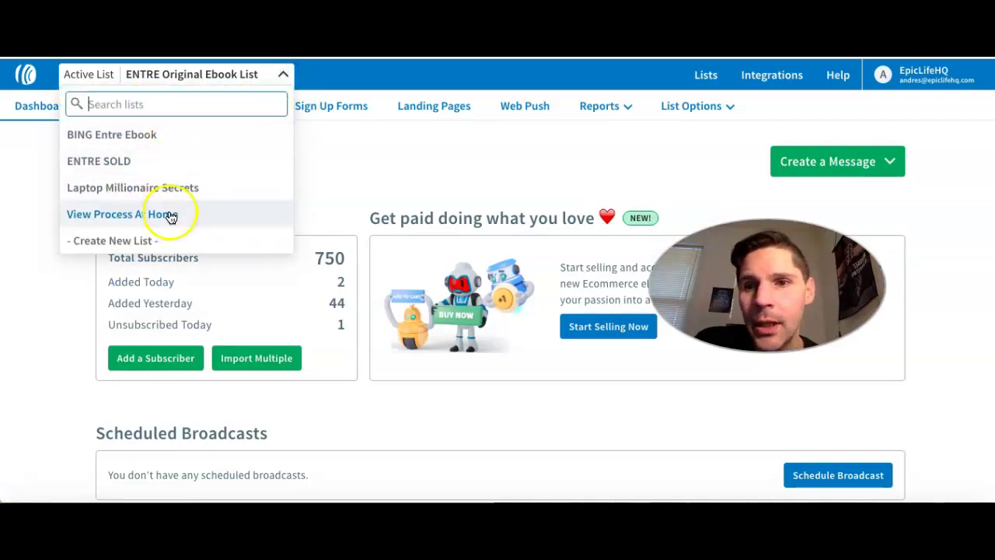
left_click(139, 221)
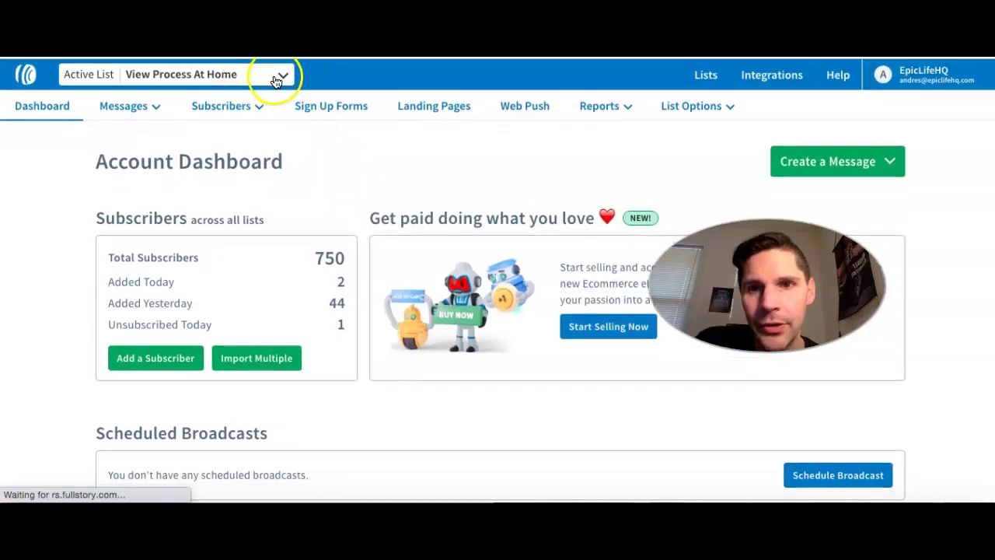
mouse_move(154, 110)
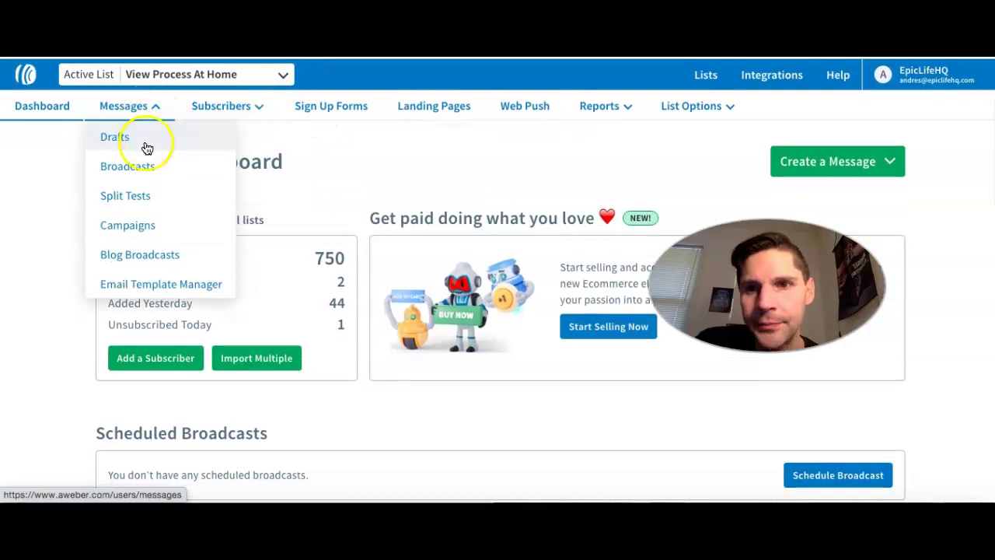
left_click(145, 233)
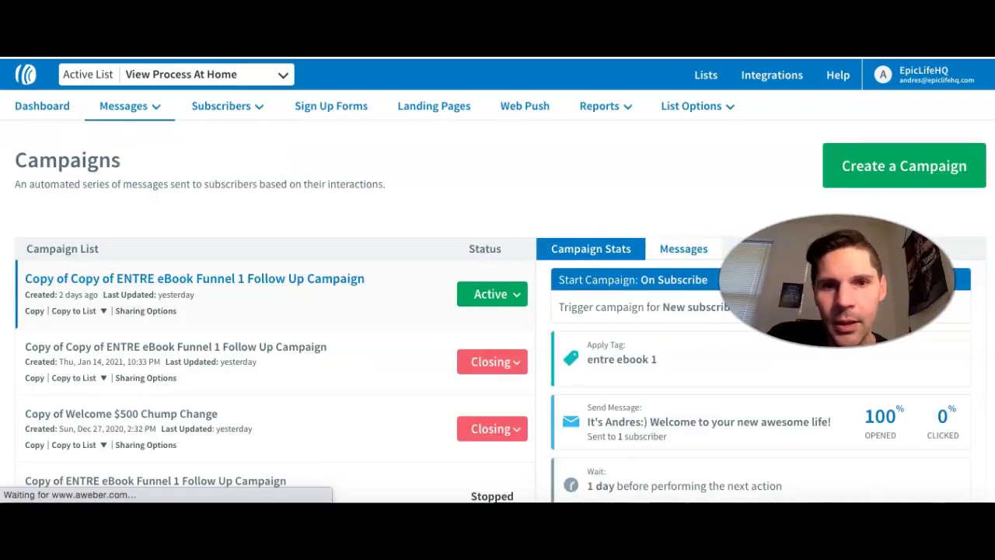
Examine the campaign stats of the active ENTRE eBook Funnel 1 follow-up campaign through its full message sequence.
scroll(377, 280, "down", 1)
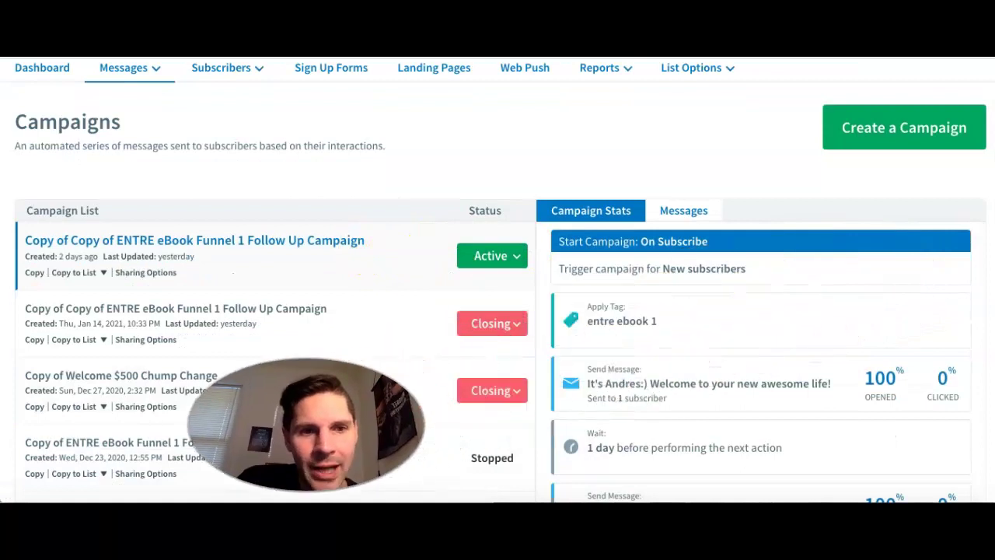
scroll(719, 348, "down", 3)
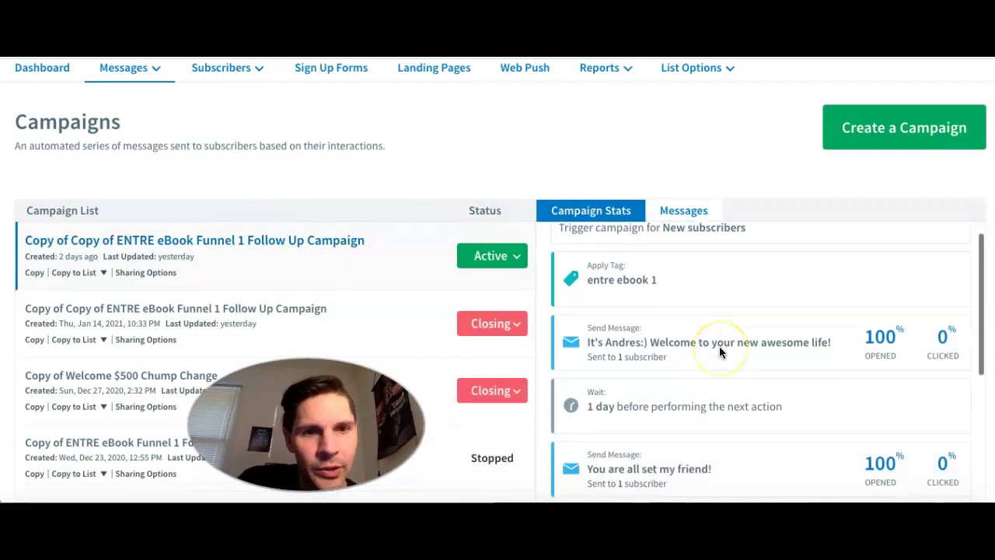
scroll(719, 351, "down", 5)
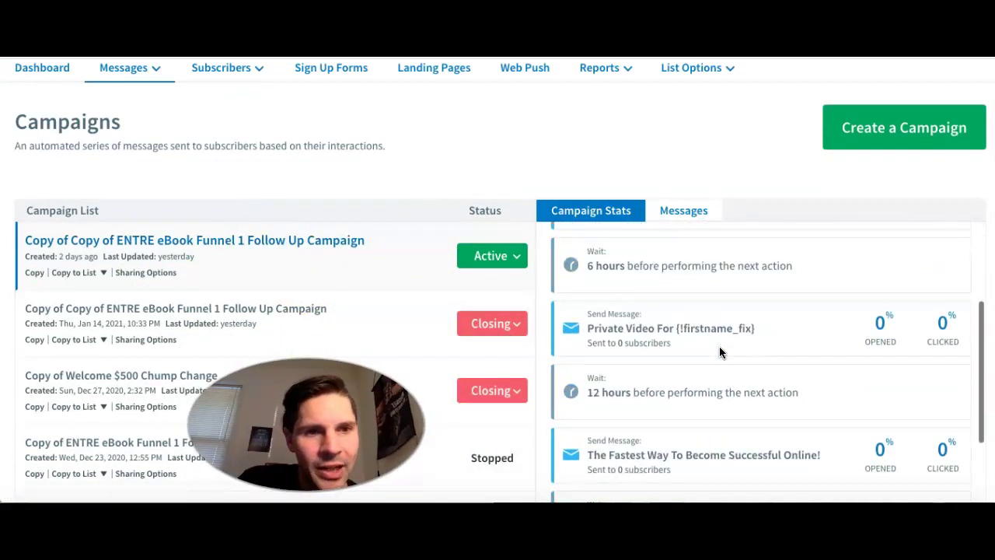
scroll(719, 352, "down", 10)
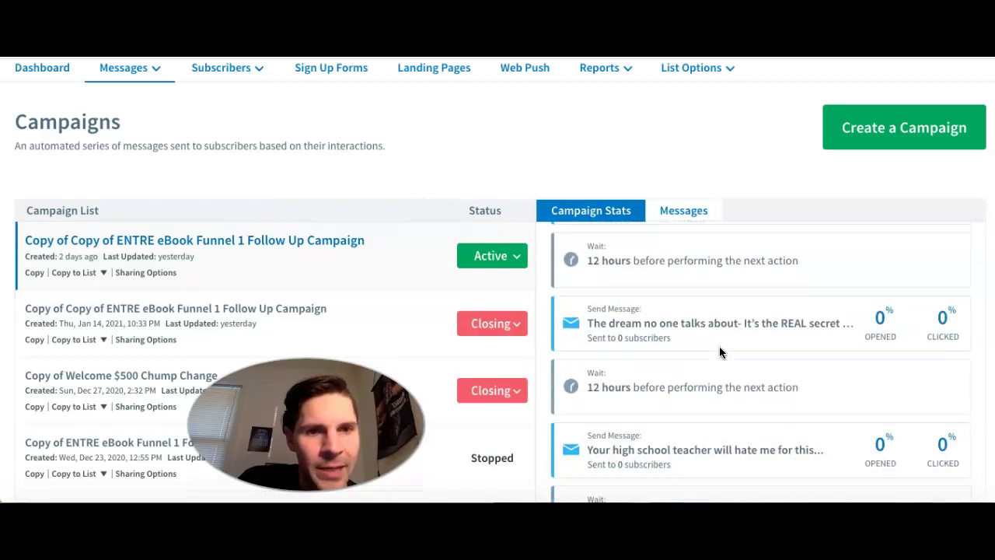
scroll(719, 346, "up", 15)
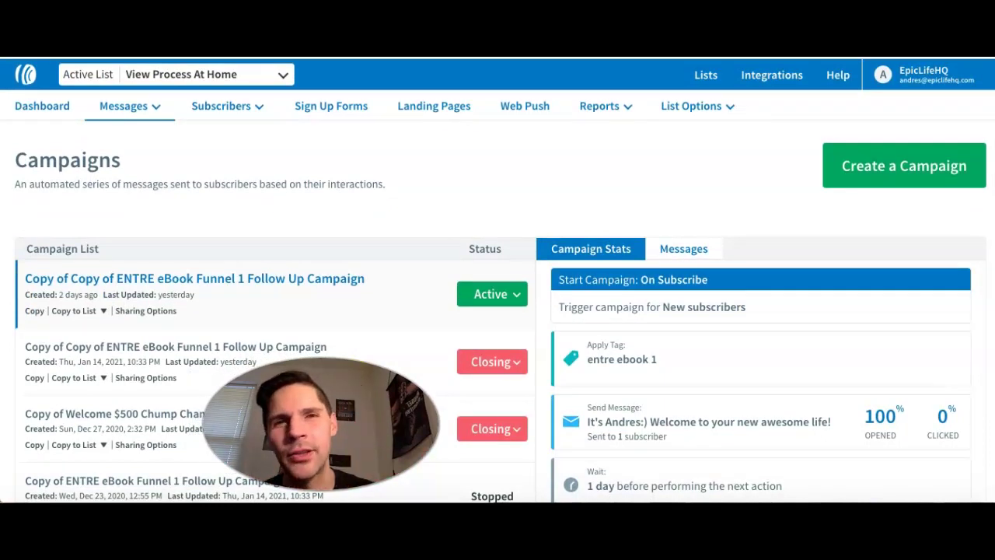
scroll(840, 381, "down", 1)
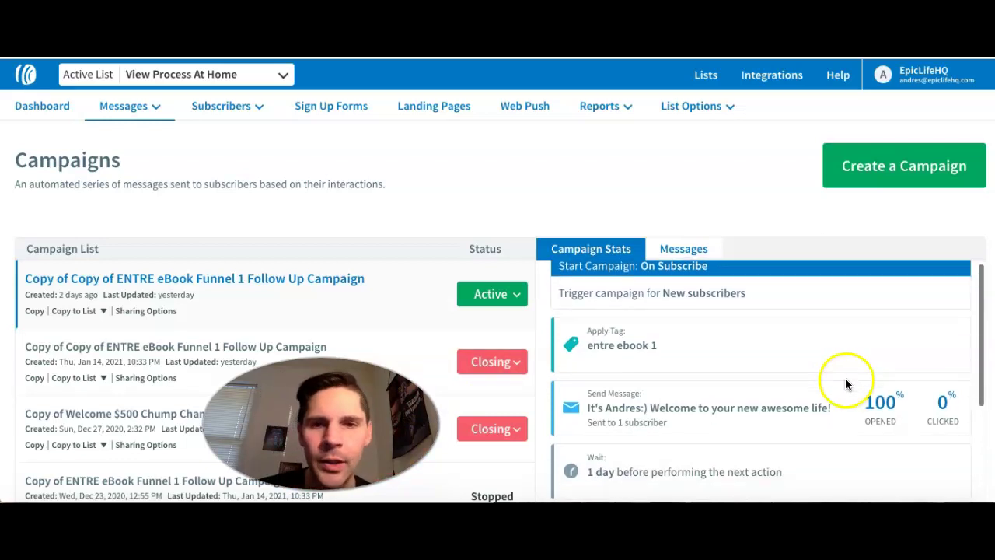
Open the active ENTRE eBook Funnel 1 follow-up campaign in the editor and review its sequence of messages and wait times.
left_click(230, 281)
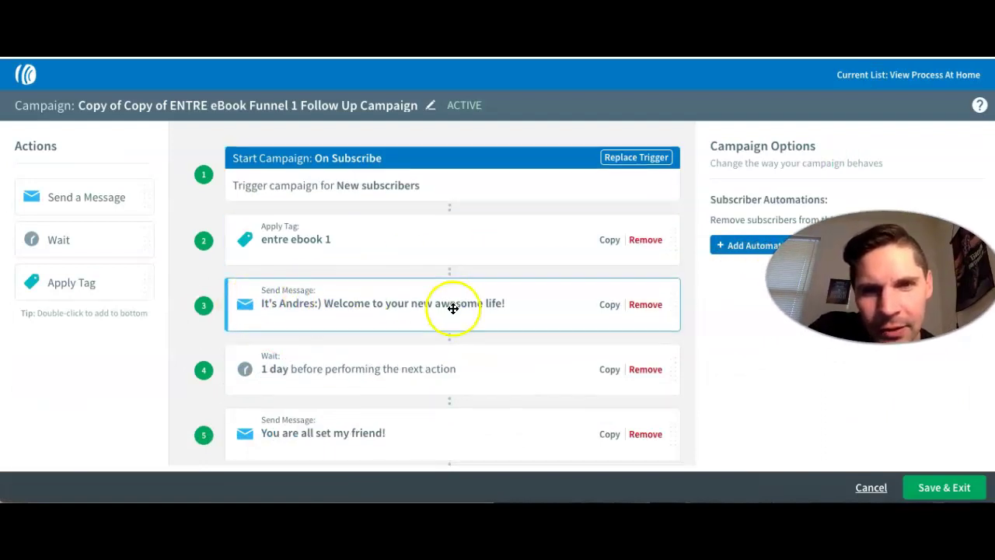
scroll(452, 308, "down", 1)
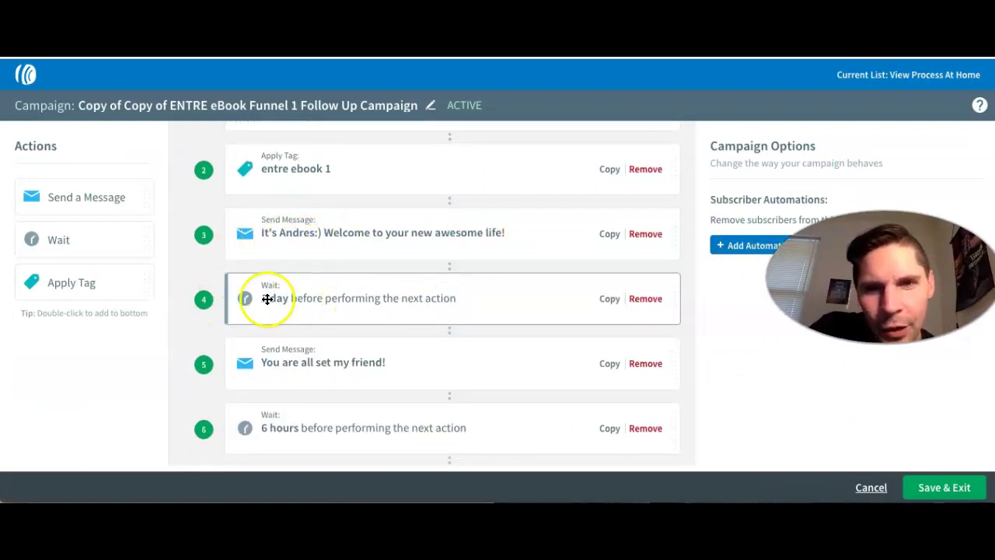
mouse_move(328, 299)
left_mouse_down()
mouse_move(318, 296)
mouse_move(329, 284)
mouse_move(302, 289)
mouse_move(347, 295)
left_mouse_up()
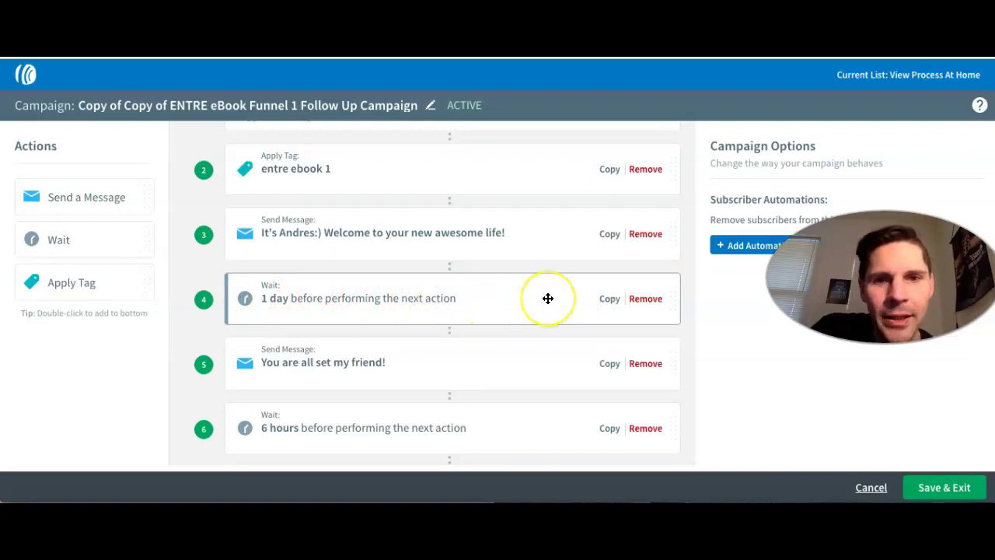
scroll(548, 299, "down", 1)
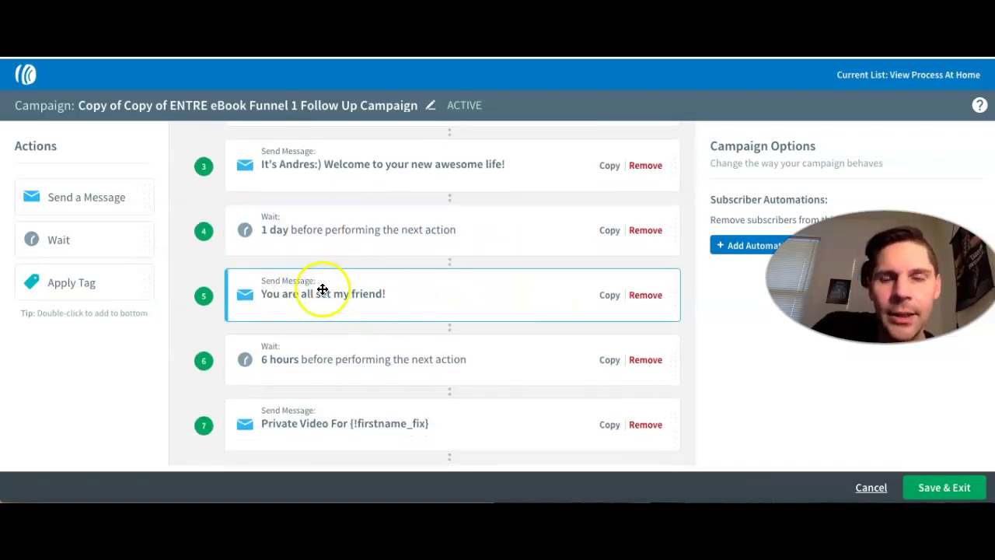
scroll(475, 296, "down", 1)
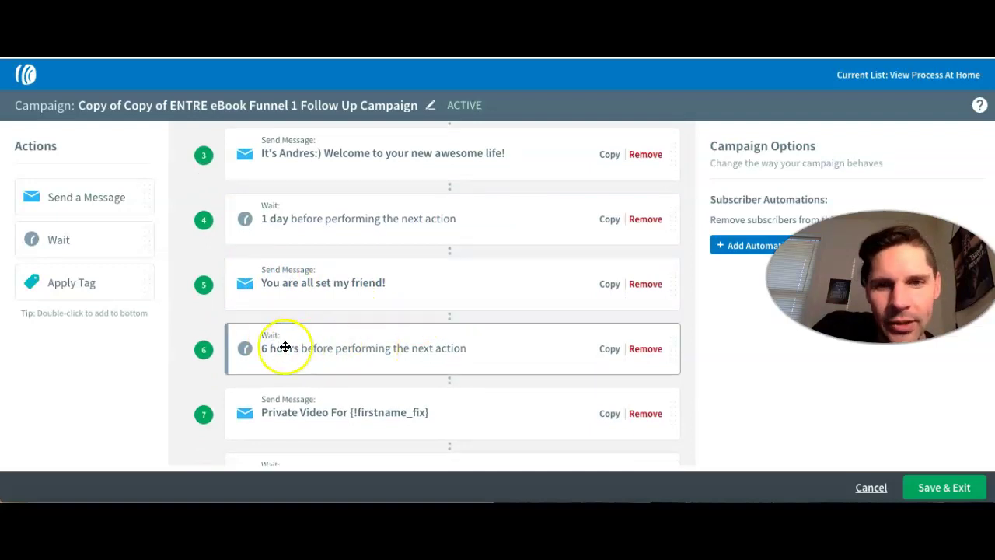
scroll(607, 354, "down", 1)
scroll(608, 354, "up", 3)
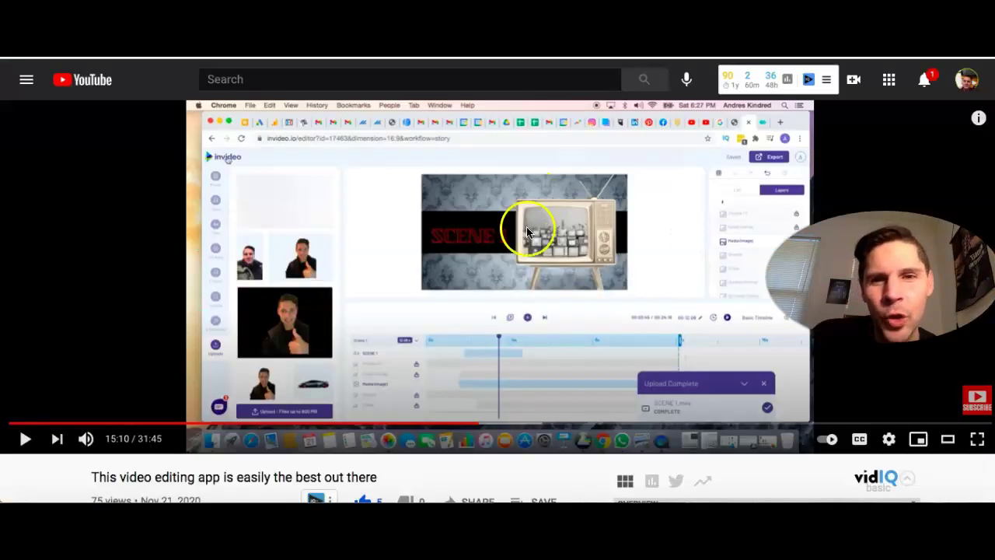
Switch to the YouTube video about the video editing app and view the affiliate links in its description.
scroll(527, 231, "down", 5)
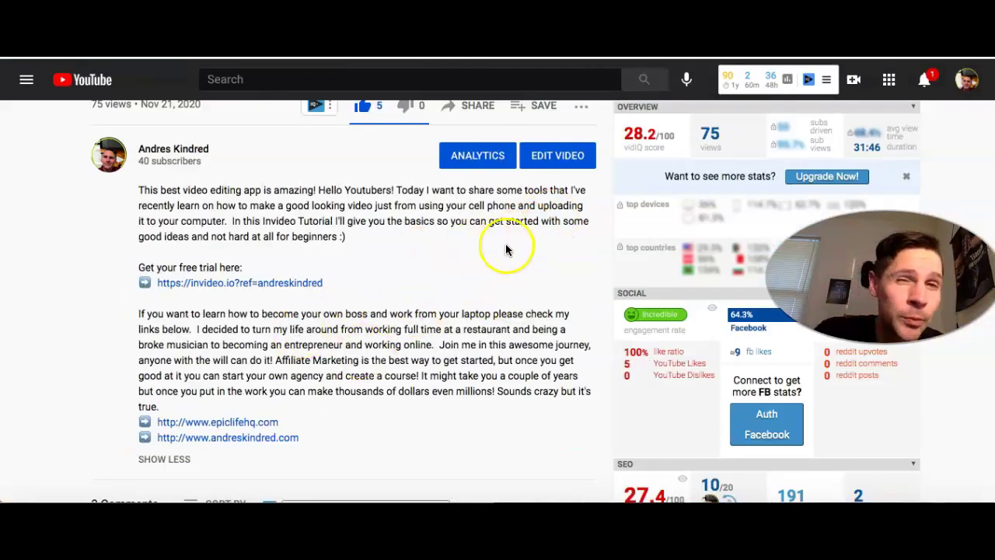
scroll(506, 250, "up", 1)
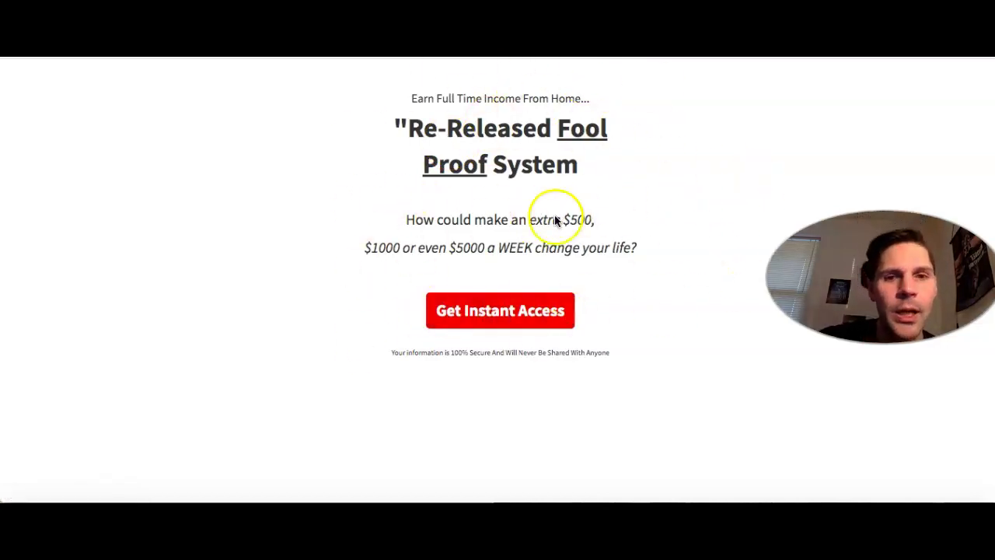
On the Fool Proof System landing page, request instant access and try out the email opt-in form without entering an address.
left_click(513, 318)
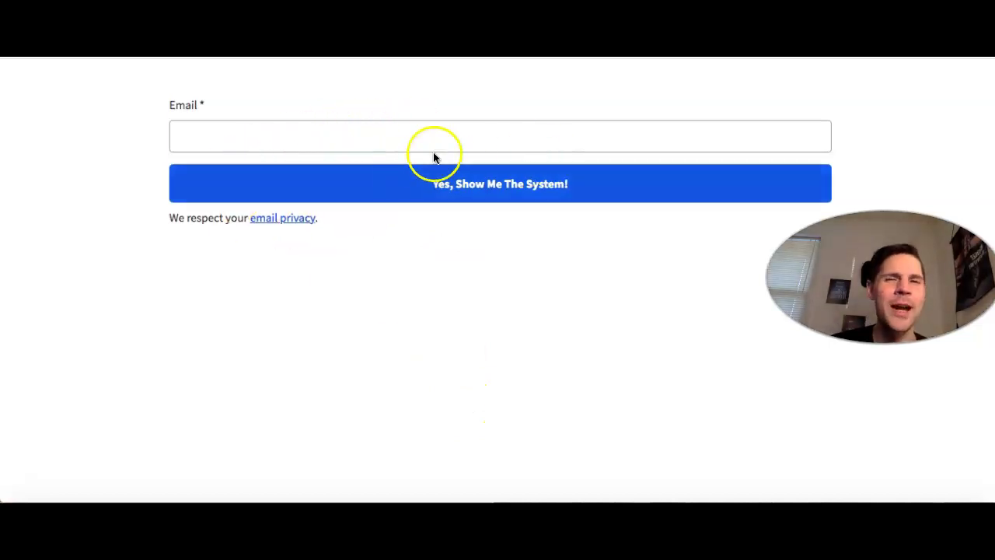
left_click(409, 142)
left_click(480, 343)
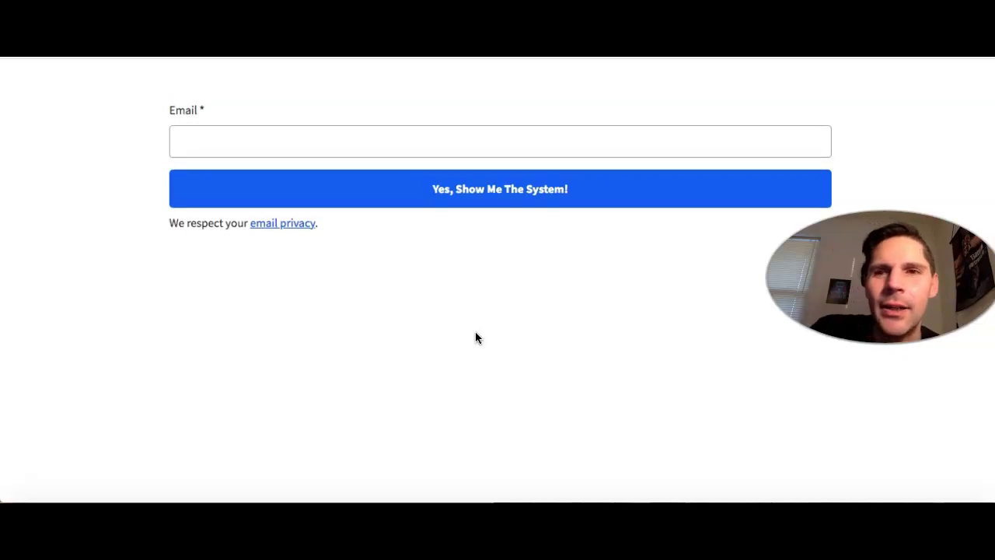
left_click(588, 186)
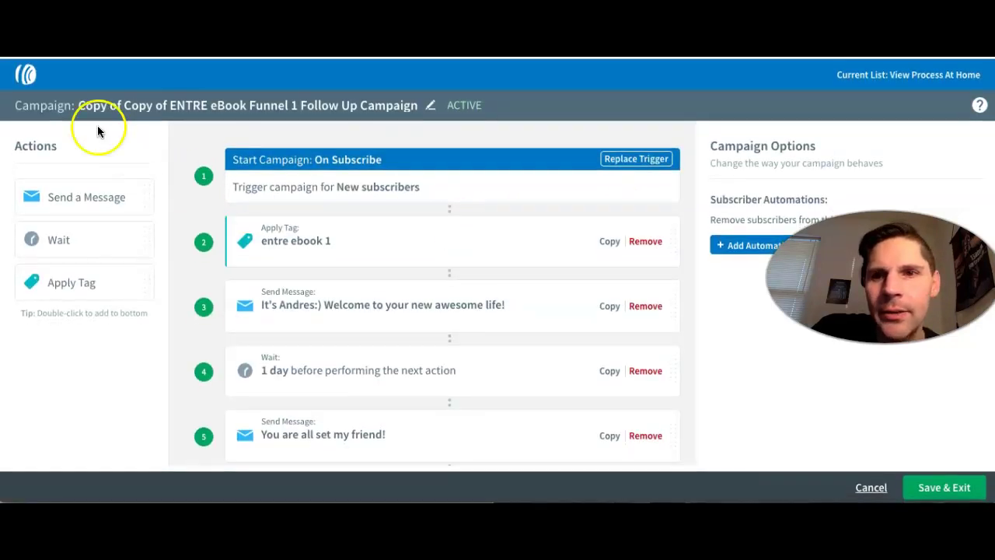
Leave the campaign editor, switch the active list to ENTRE SOLD and open its landing pages.
left_click(34, 82)
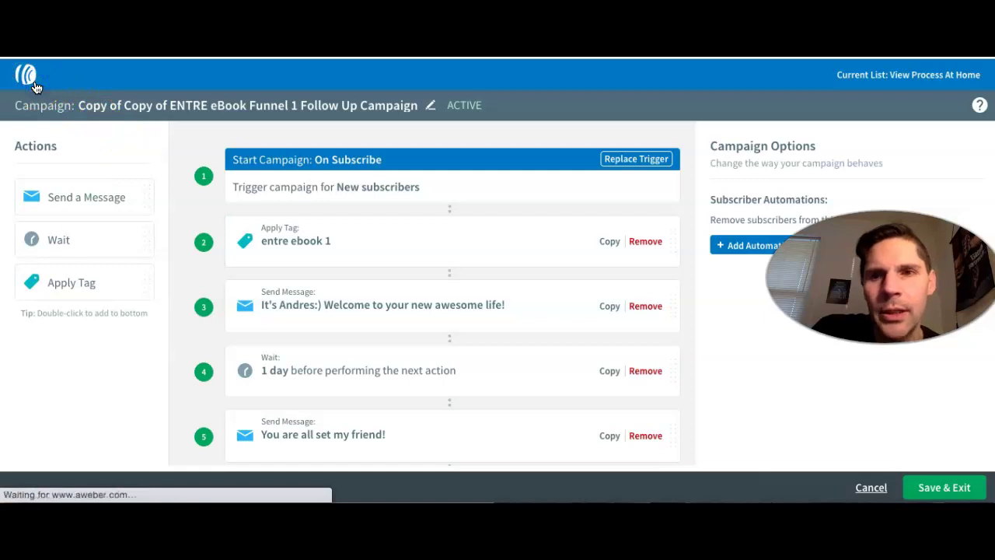
mouse_move(155, 113)
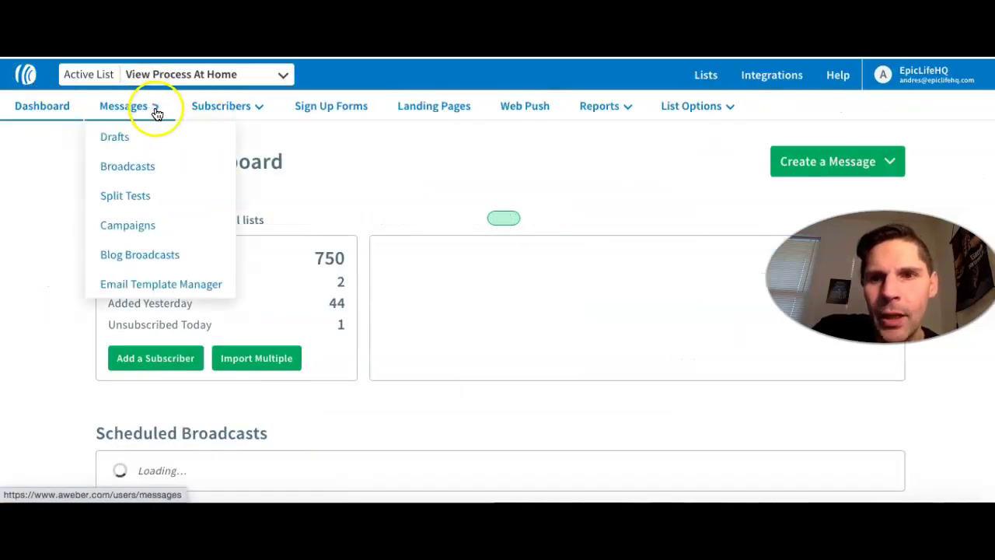
left_click(286, 76)
left_click(168, 189)
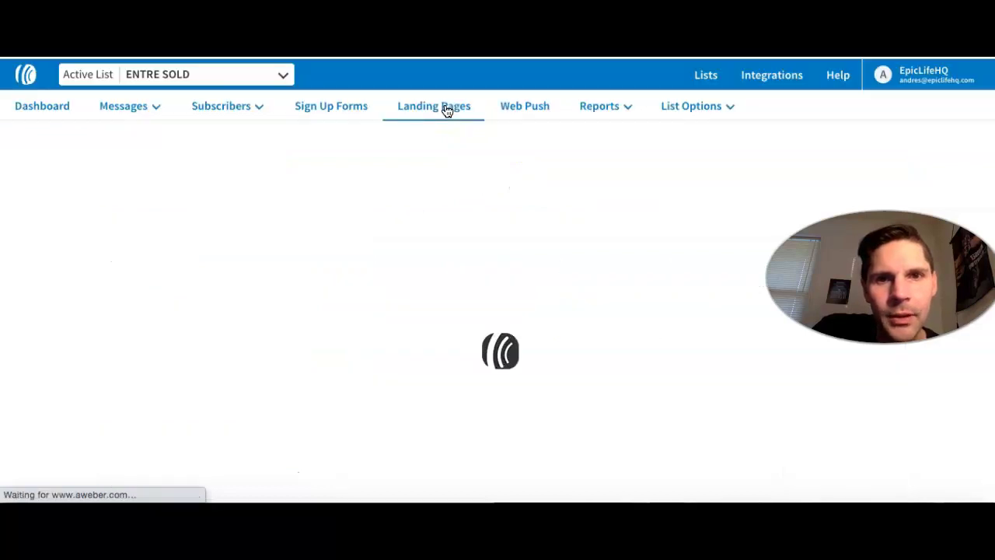
scroll(615, 350, "down", 1)
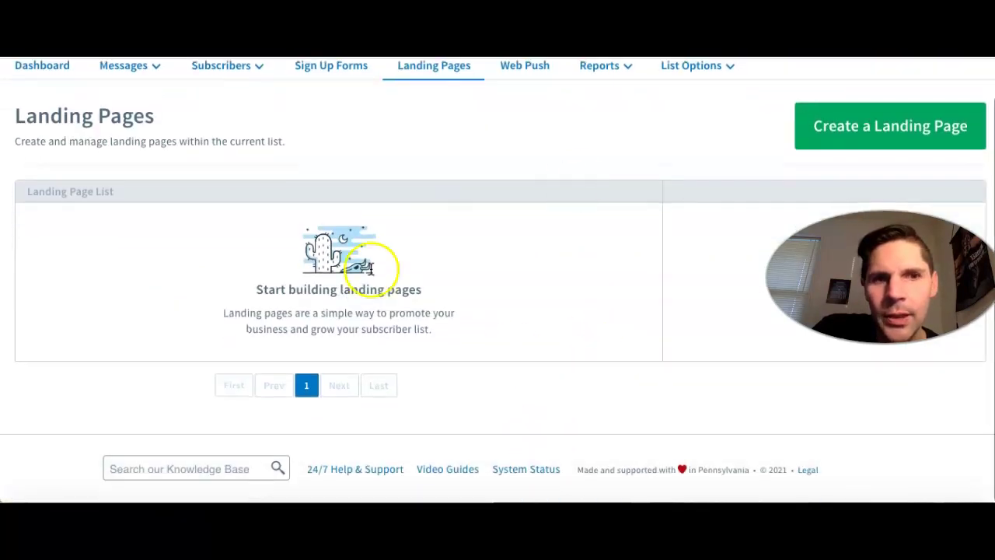
Start creating a landing page and look through the gallery of available templates.
left_click(886, 130)
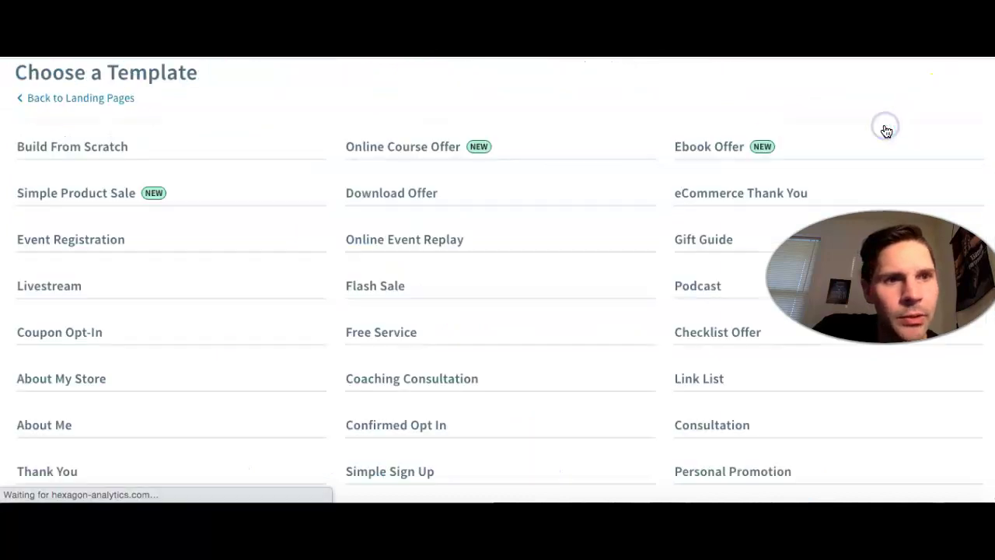
scroll(586, 240, "down", 3)
scroll(586, 240, "down", 6)
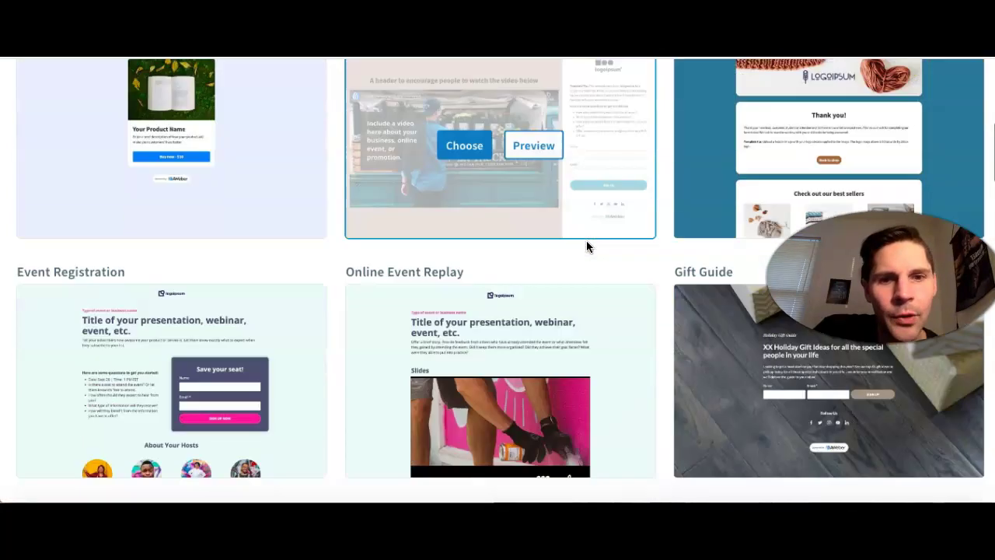
scroll(658, 351, "down", 8)
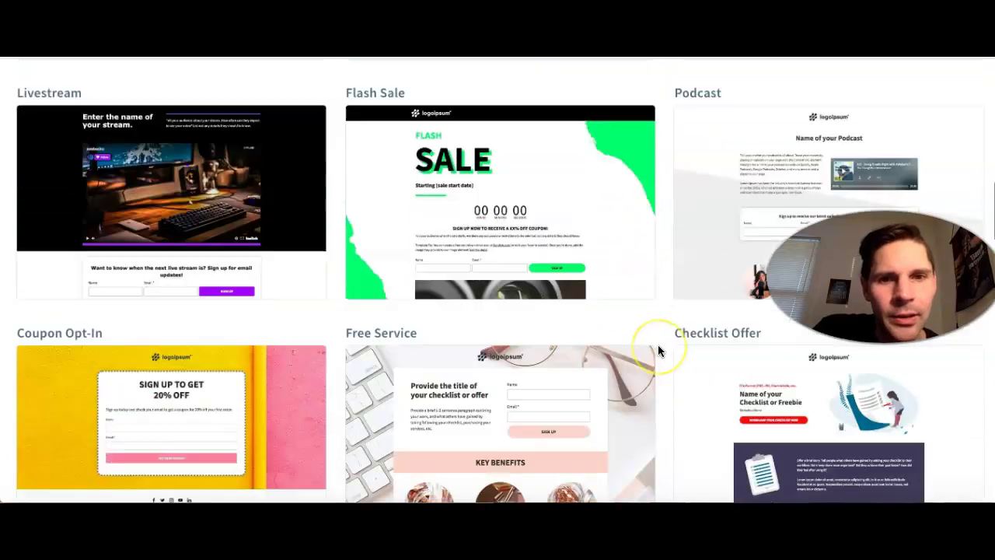
scroll(657, 350, "down", 7)
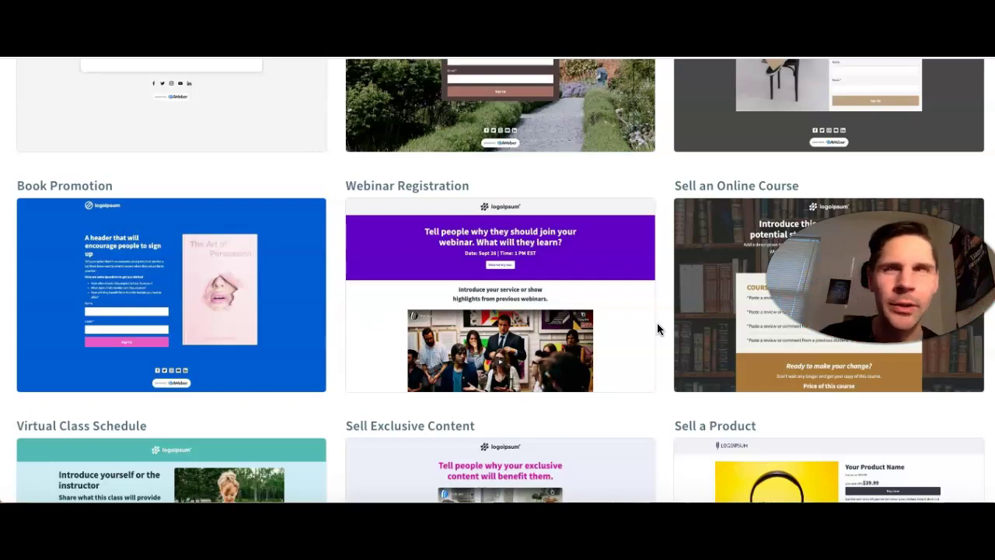
scroll(662, 234, "up", 3)
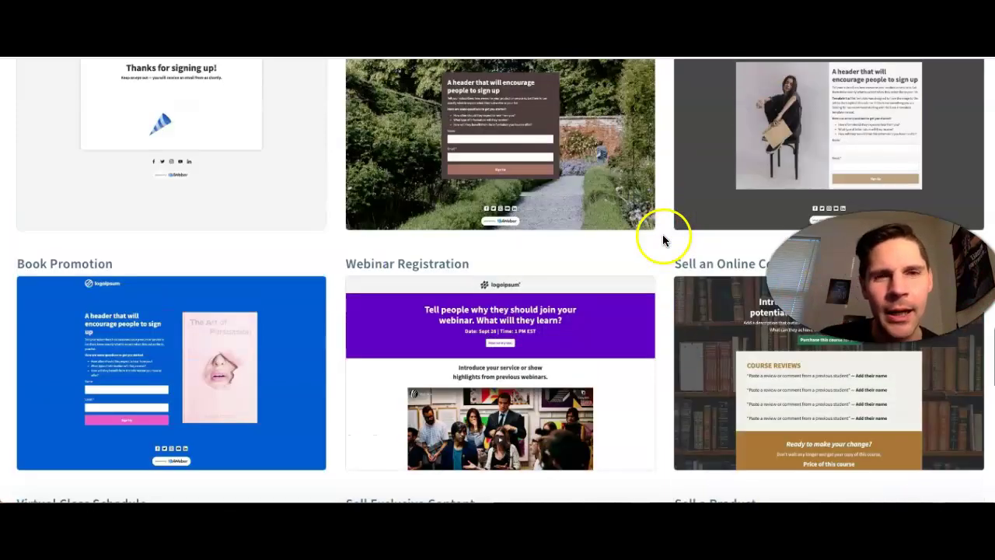
scroll(662, 262, "down", 7)
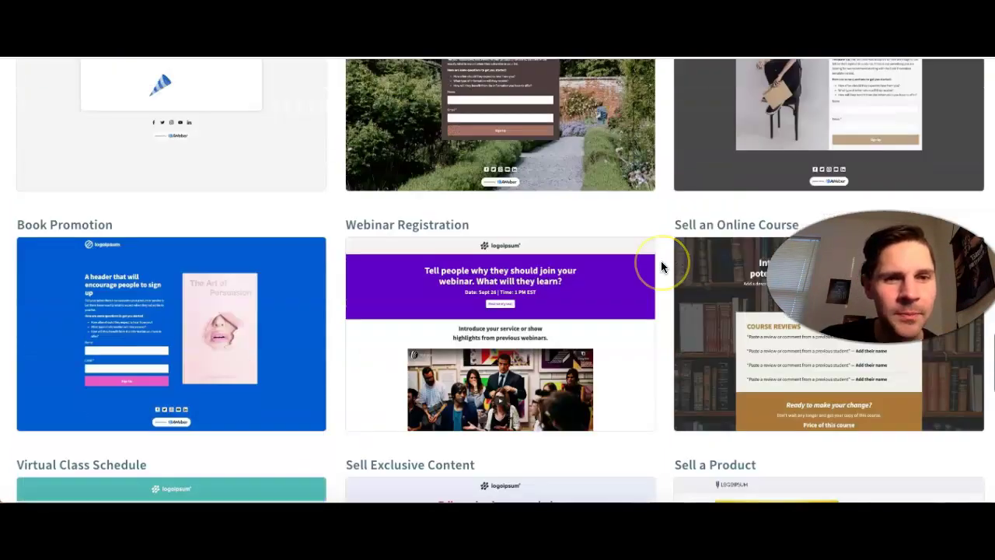
scroll(661, 267, "down", 5)
scroll(662, 266, "up", 10)
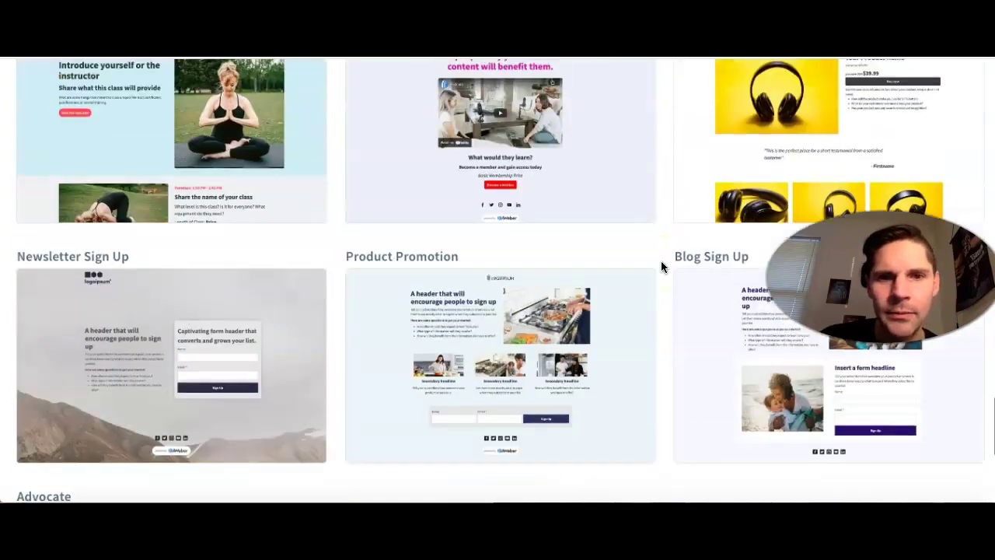
scroll(661, 267, "up", 5)
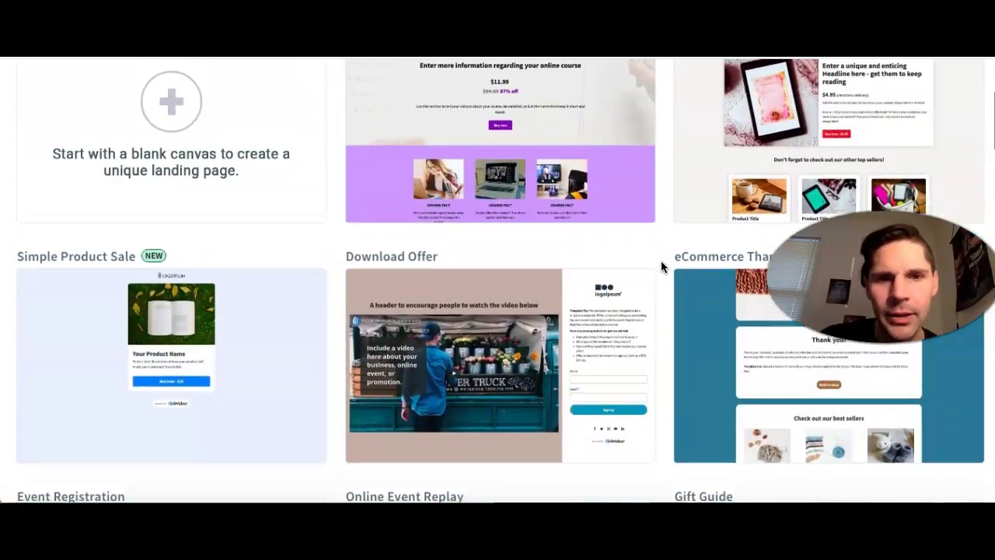
Preview the Download Offer template and examine its header, video area, tip text and name and email sign-up form.
scroll(661, 266, "down", 1)
scroll(661, 267, "down", 1)
mouse_move(503, 249)
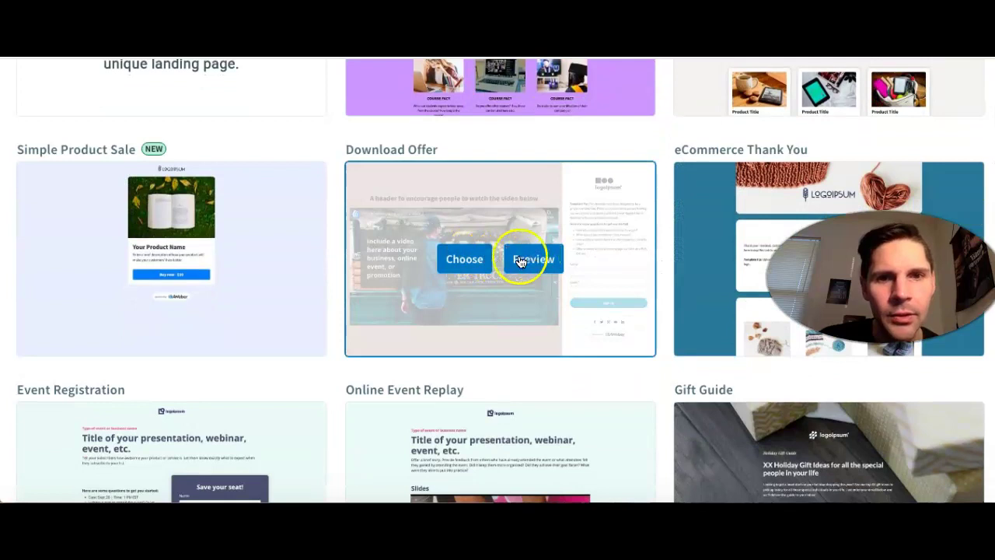
left_click(533, 262)
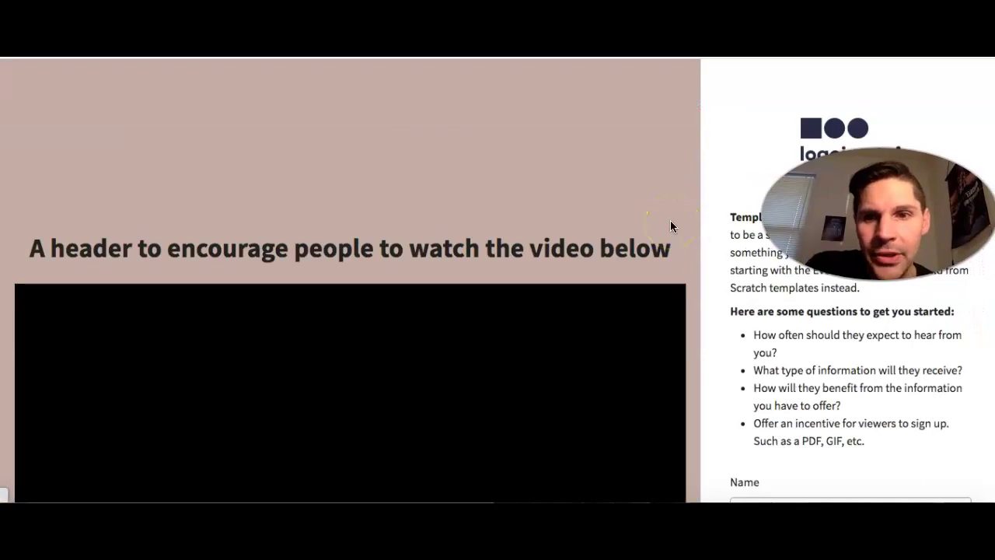
scroll(688, 267, "down", 3)
scroll(687, 262, "down", 3)
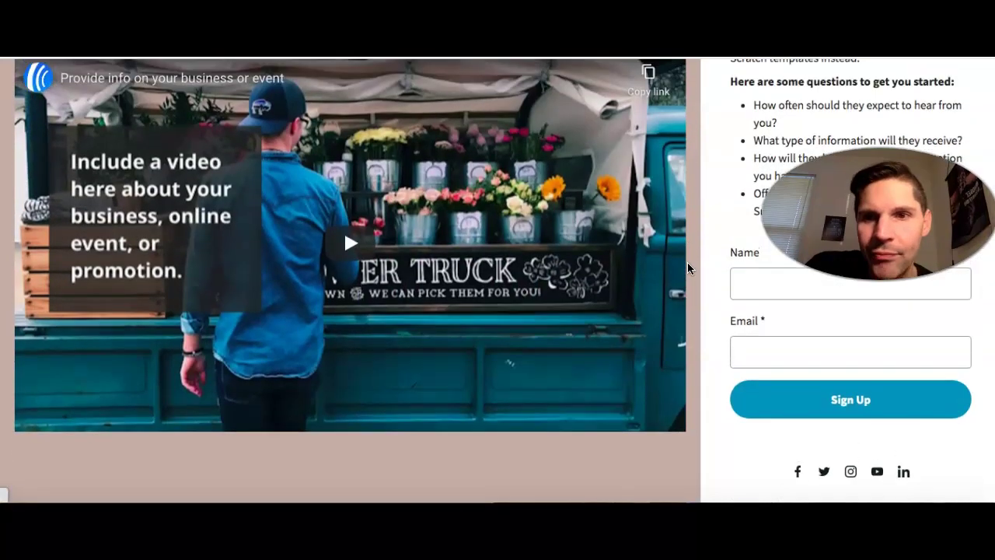
scroll(618, 315, "up", 2)
scroll(617, 319, "down", 5)
scroll(602, 349, "up", 5)
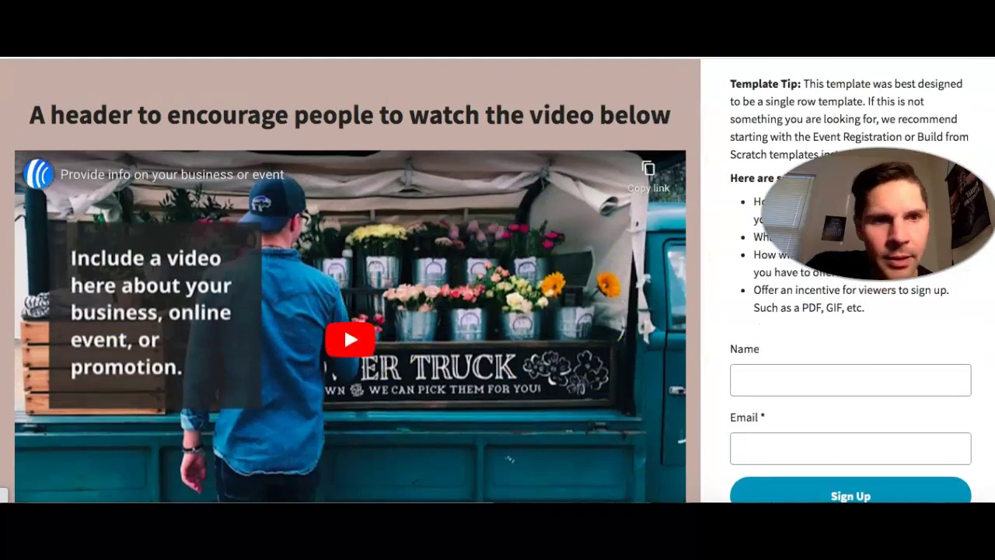
scroll(878, 318, "down", 1)
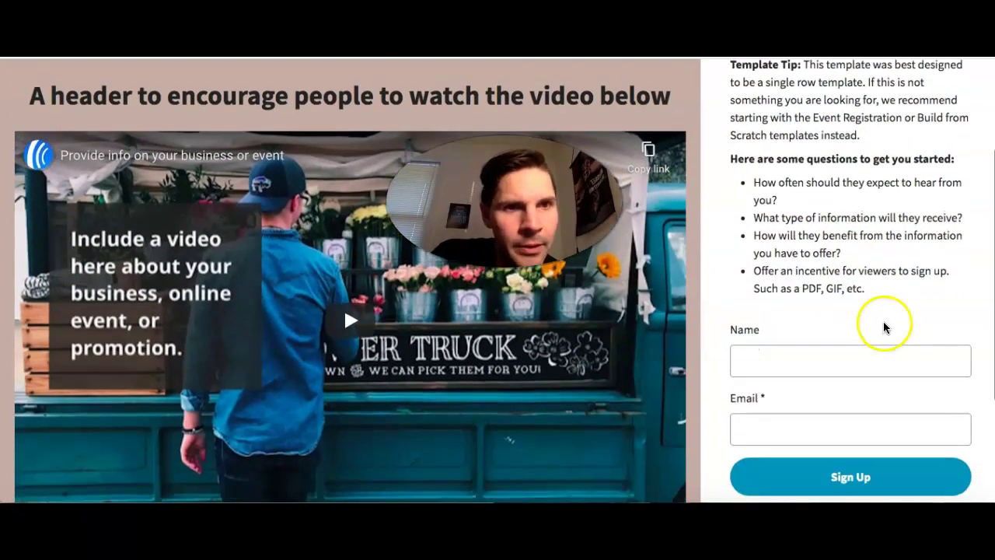
scroll(840, 233, "up", 2)
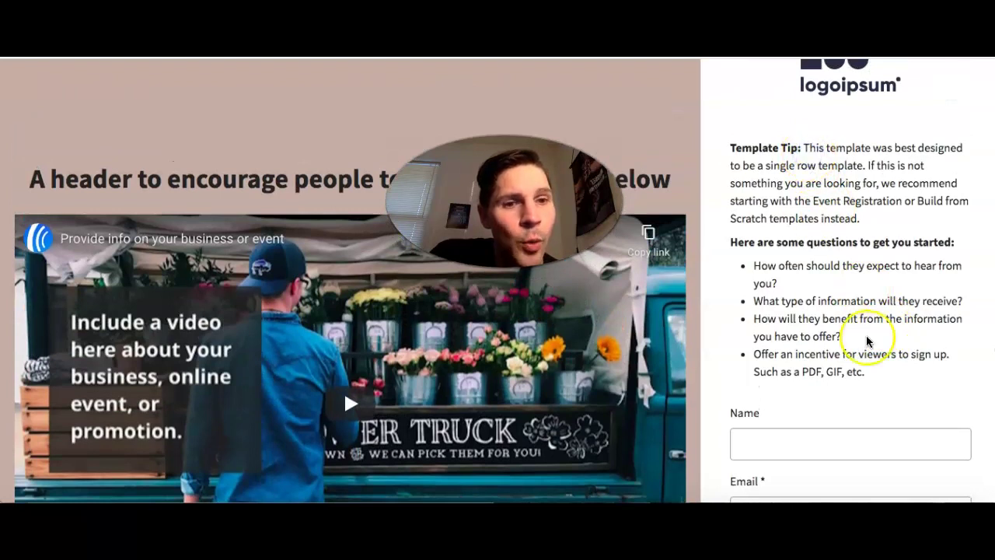
scroll(873, 399, "down", 7)
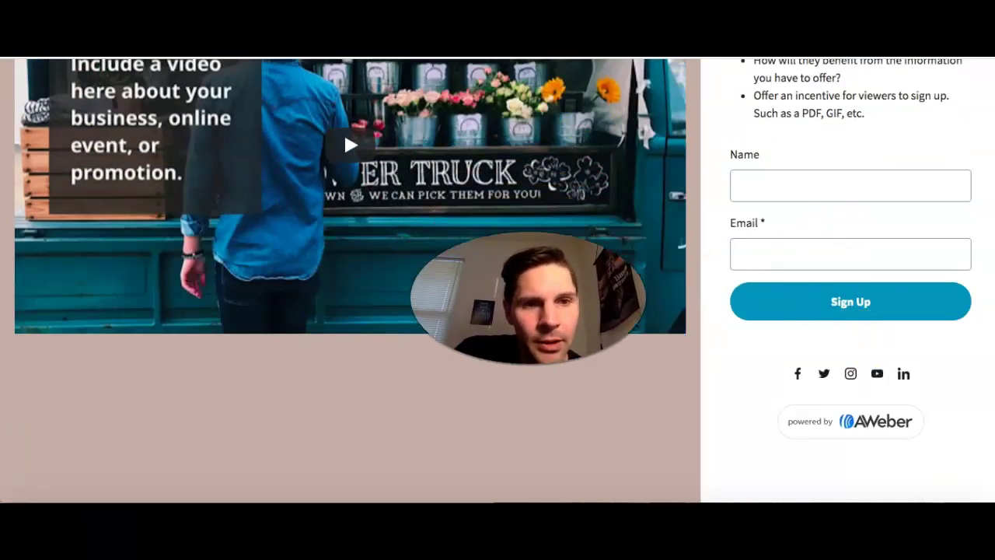
scroll(835, 200, "up", 6)
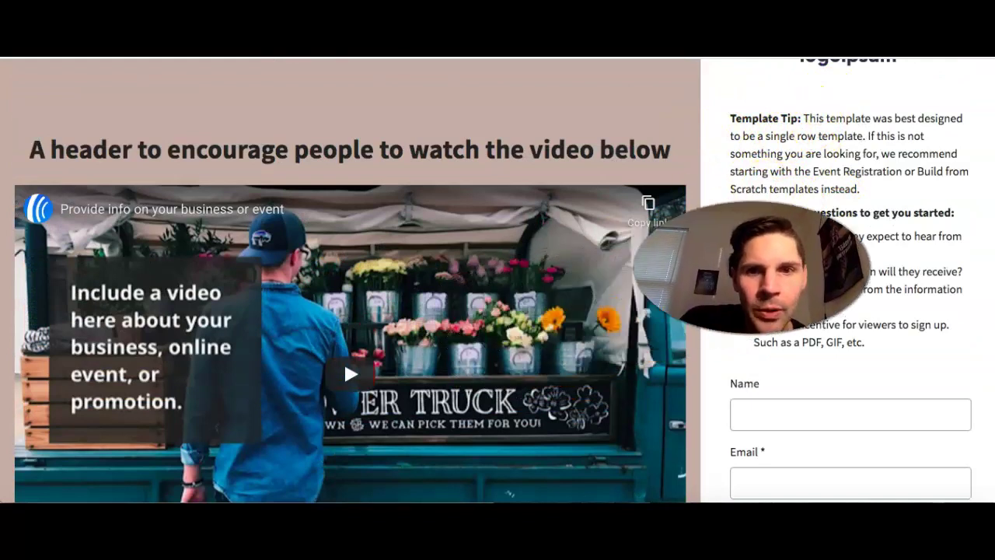
scroll(529, 249, "down", 3)
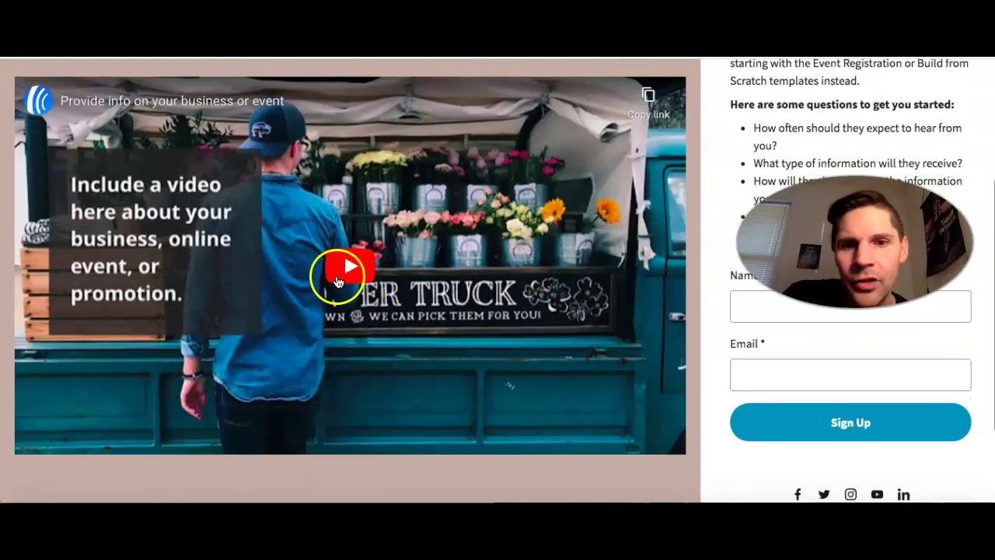
Play the sample video embedded in the Download Offer template preview.
left_click(360, 276)
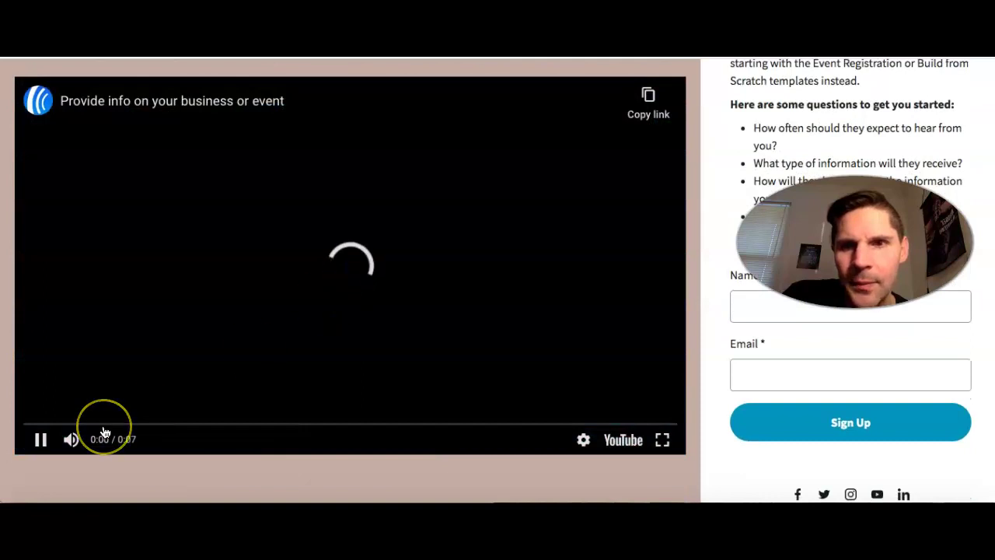
mouse_move(70, 437)
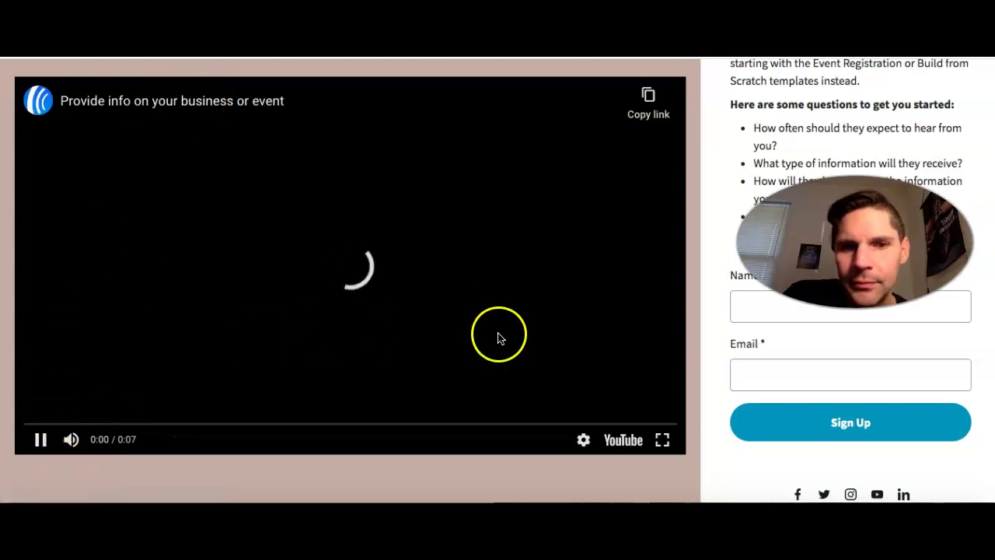
scroll(497, 334, "up", 1)
scroll(498, 334, "down", 1)
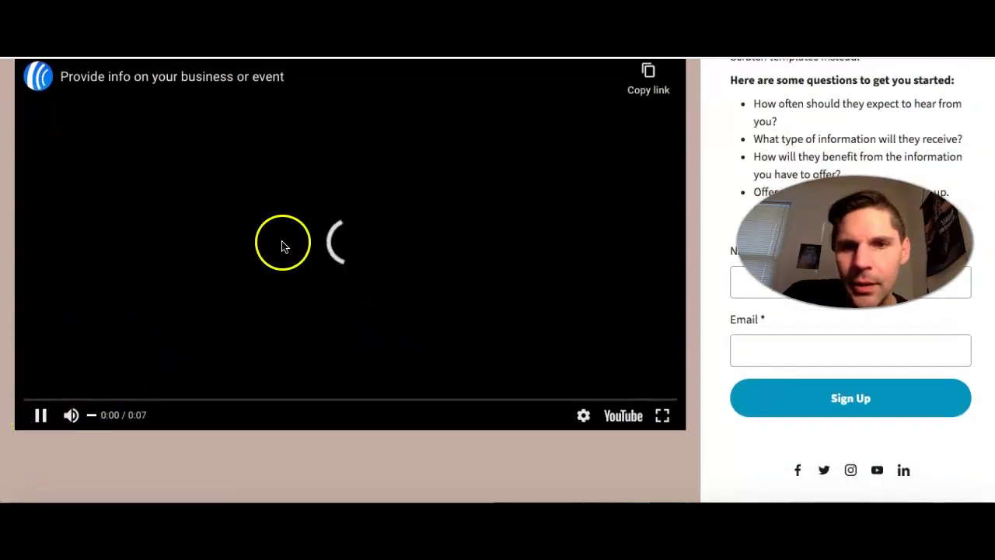
scroll(455, 225, "up", 1)
scroll(455, 224, "down", 1)
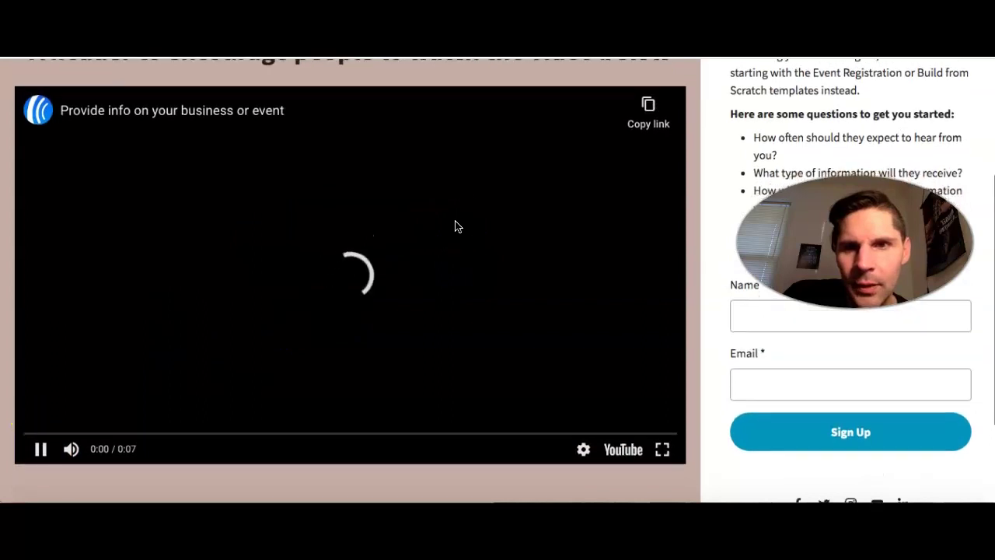
scroll(379, 278, "down", 3)
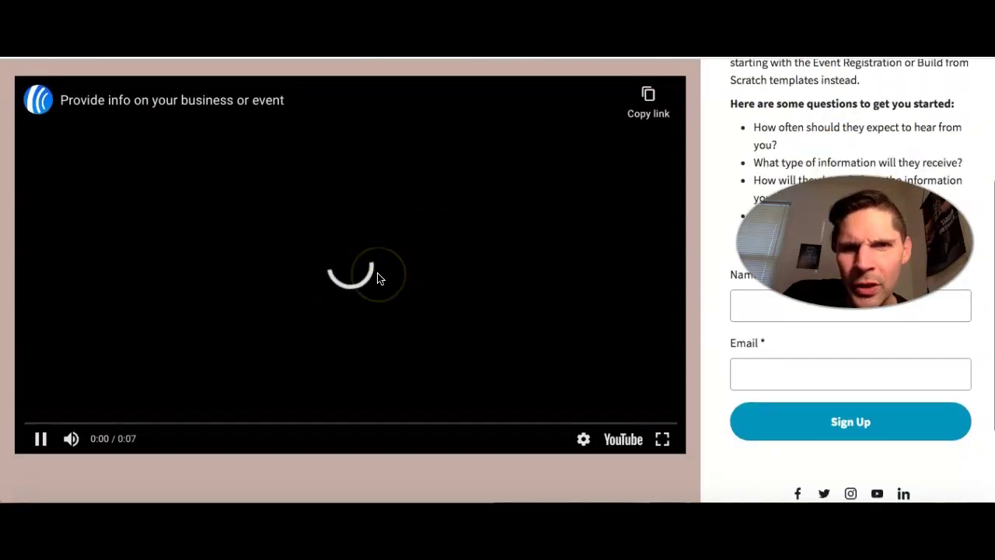